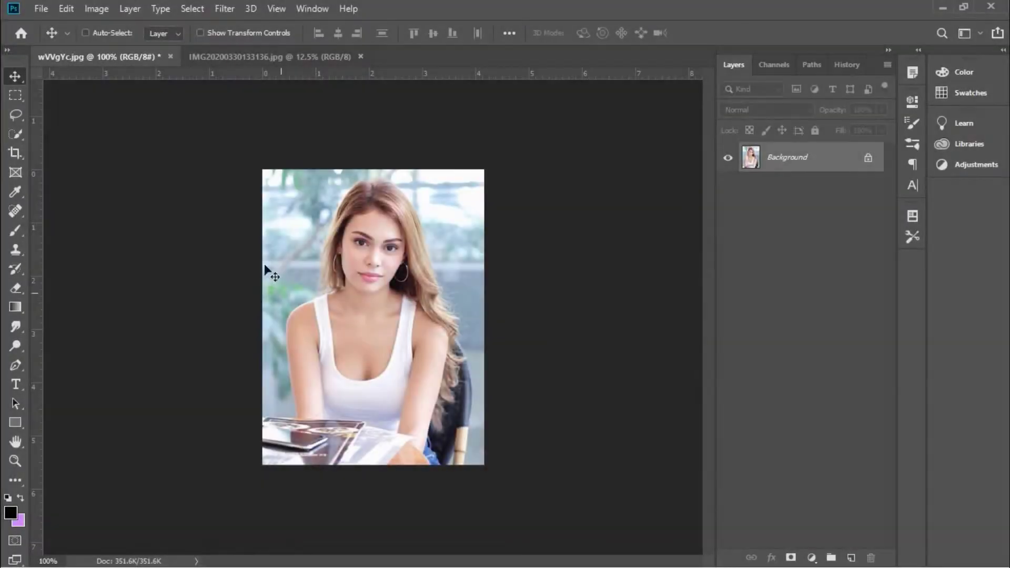
- Bring the man's photo tab into view, with the woman's portrait also open
left_click(263, 58)
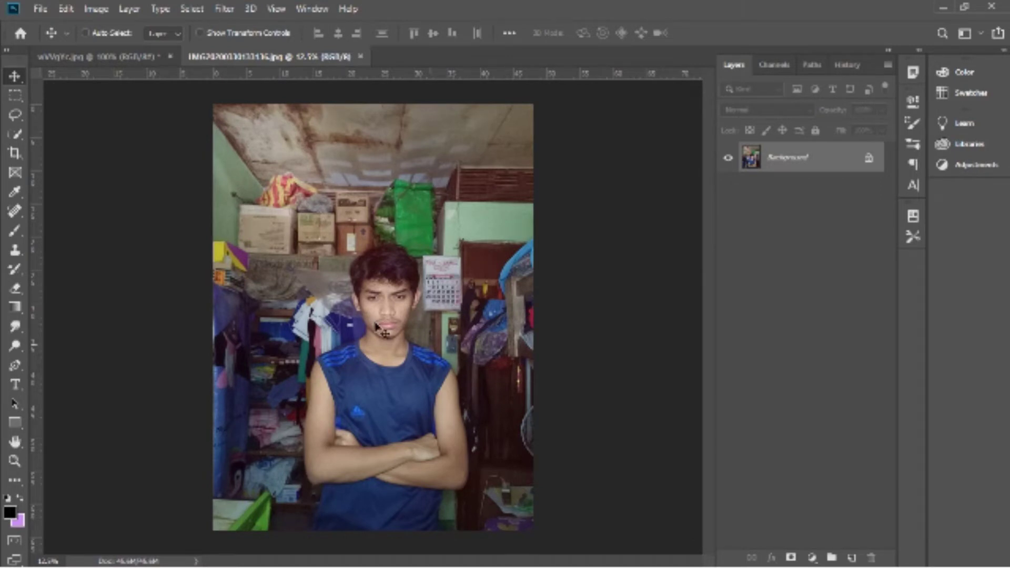
- Return to the man's photo and zoom in on his face
left_click(131, 58)
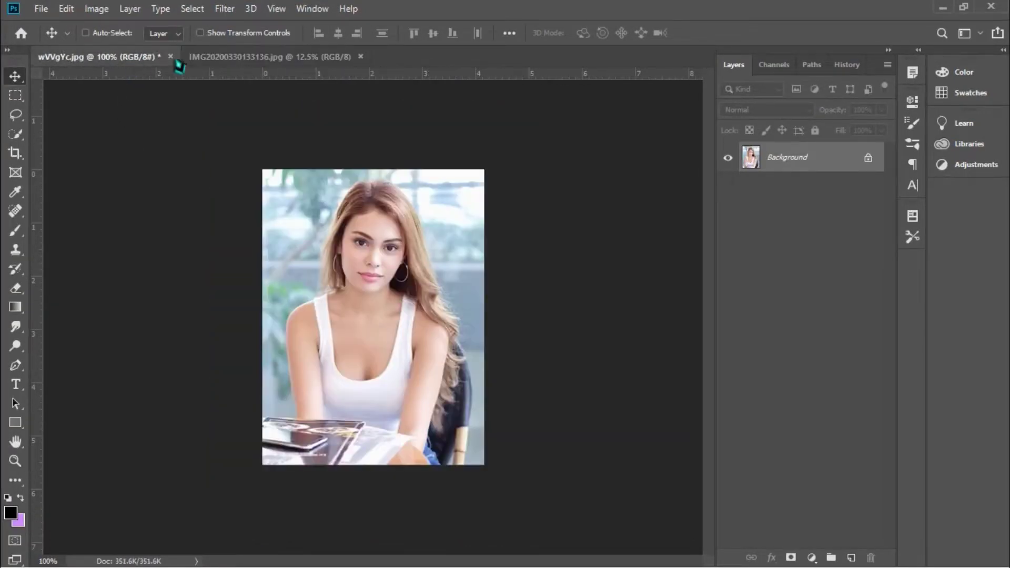
left_click(242, 60)
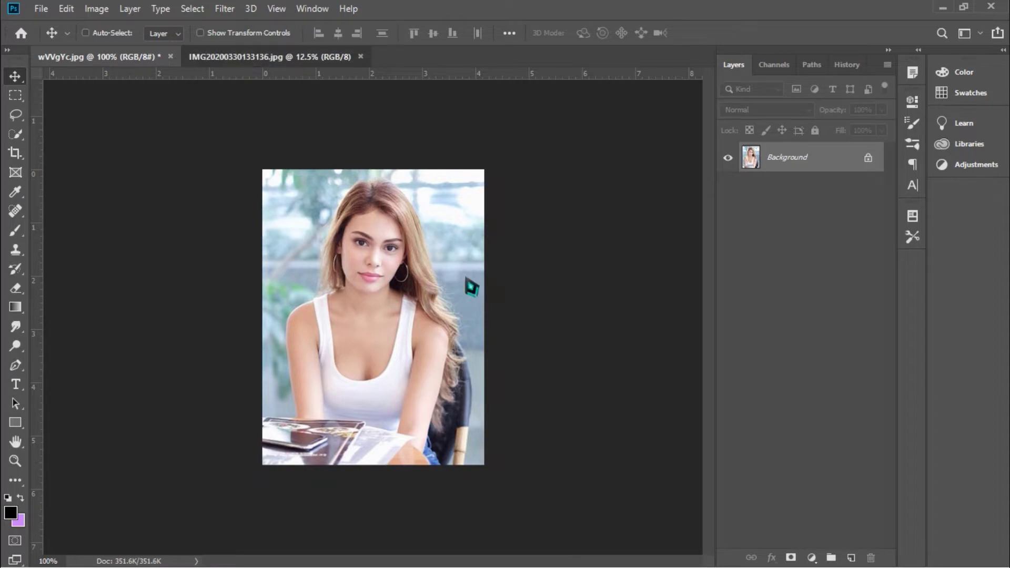
scroll(507, 360, "up", 1)
scroll(507, 360, "up", 3)
scroll(505, 357, "up", 1)
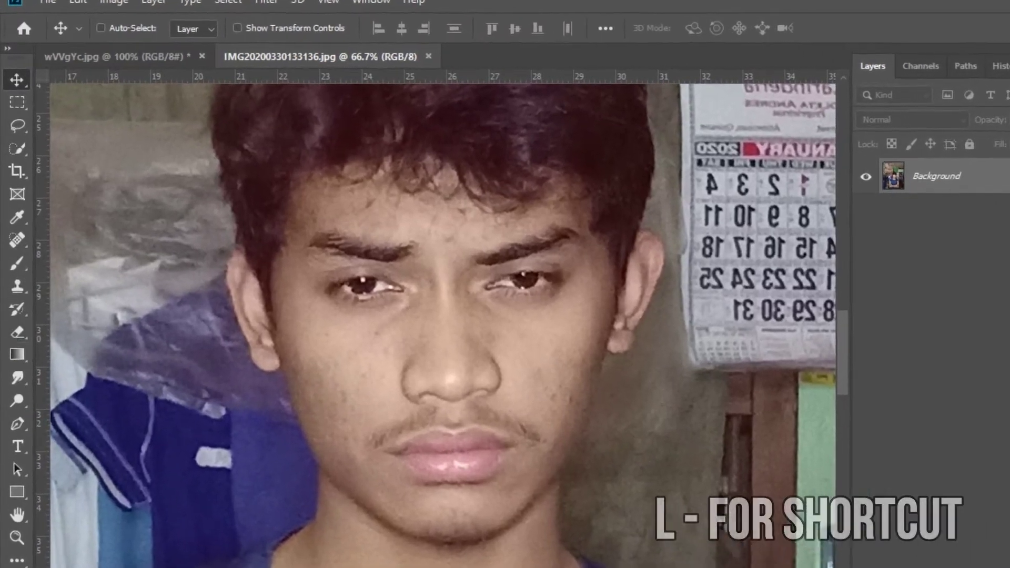
- Lasso-select the man's face, copy it, and return to the wVVgYc.jpg portrait
left_click(15, 114)
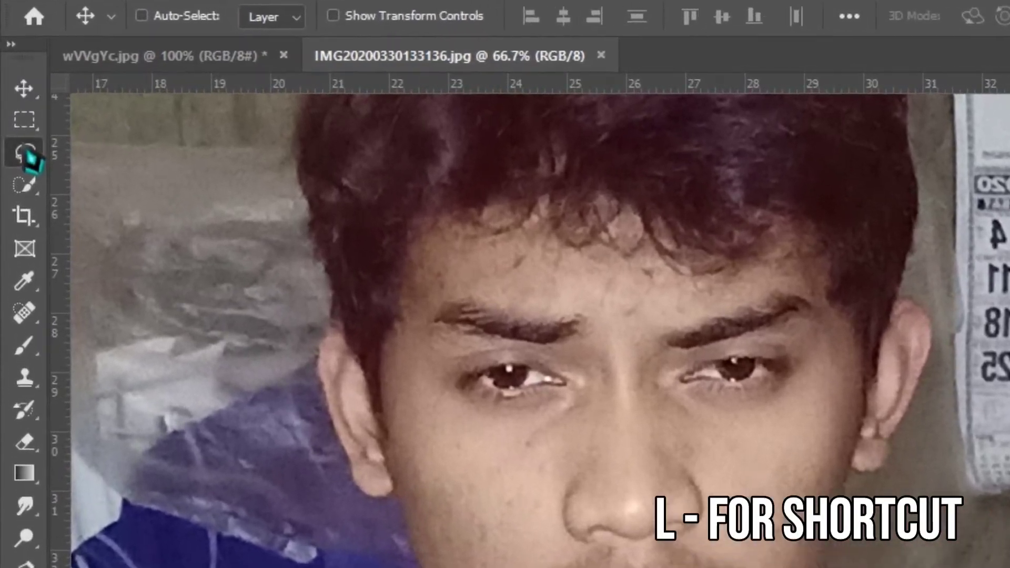
right_click(25, 153)
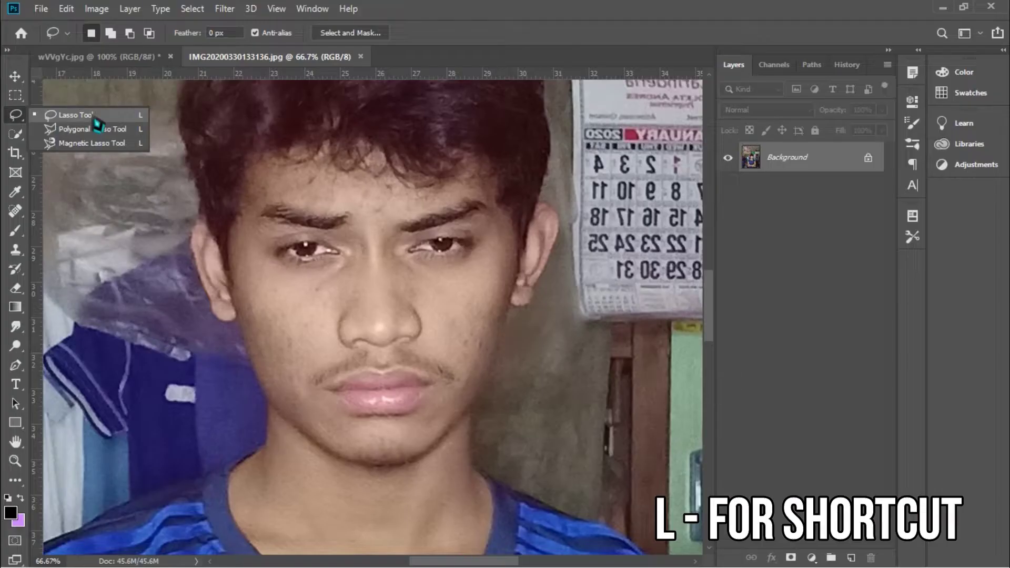
left_click(79, 108)
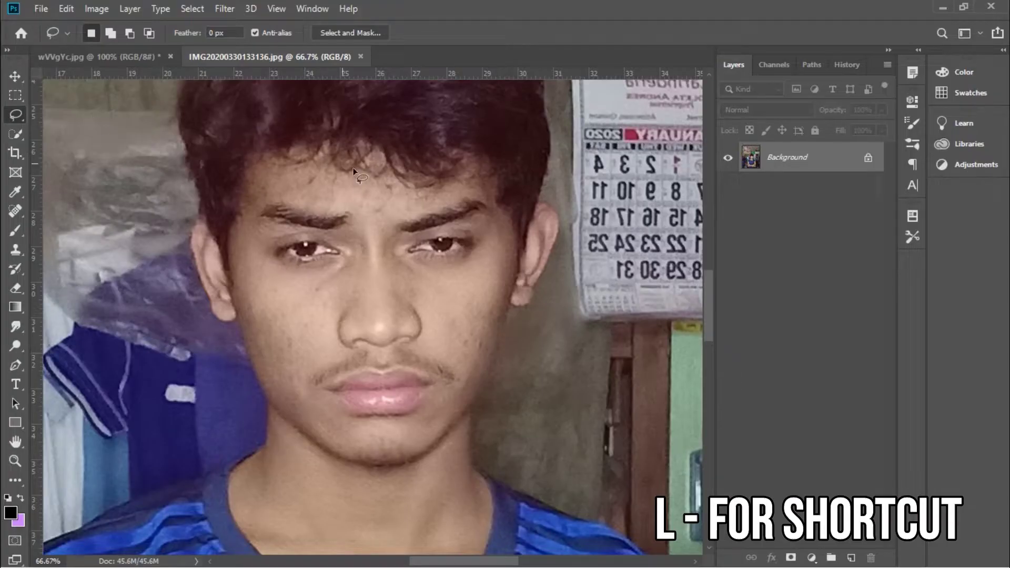
left_click_drag(388, 193, 255, 196)
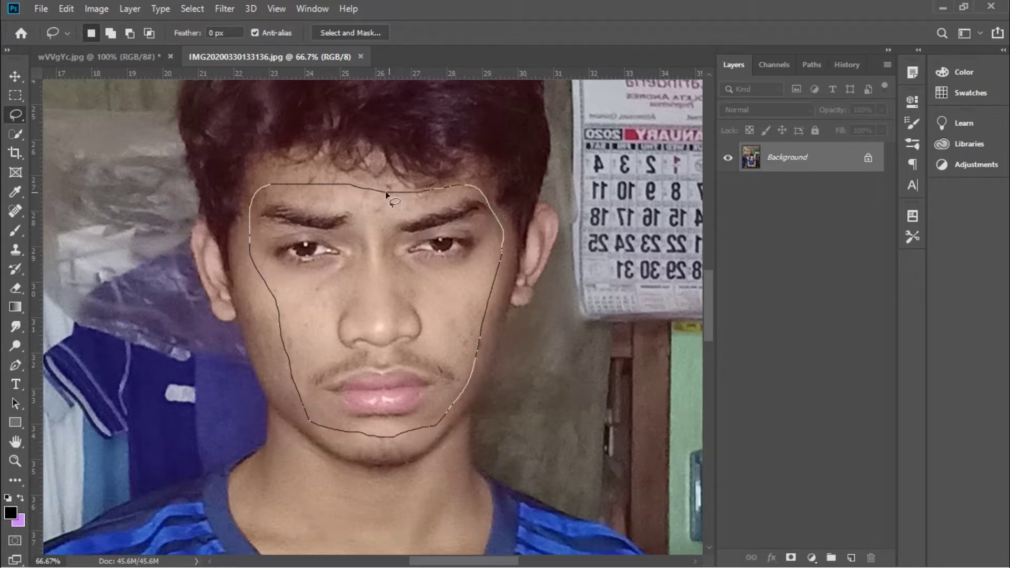
key("ctrl+c")
left_click_drag(387, 194, 390, 193)
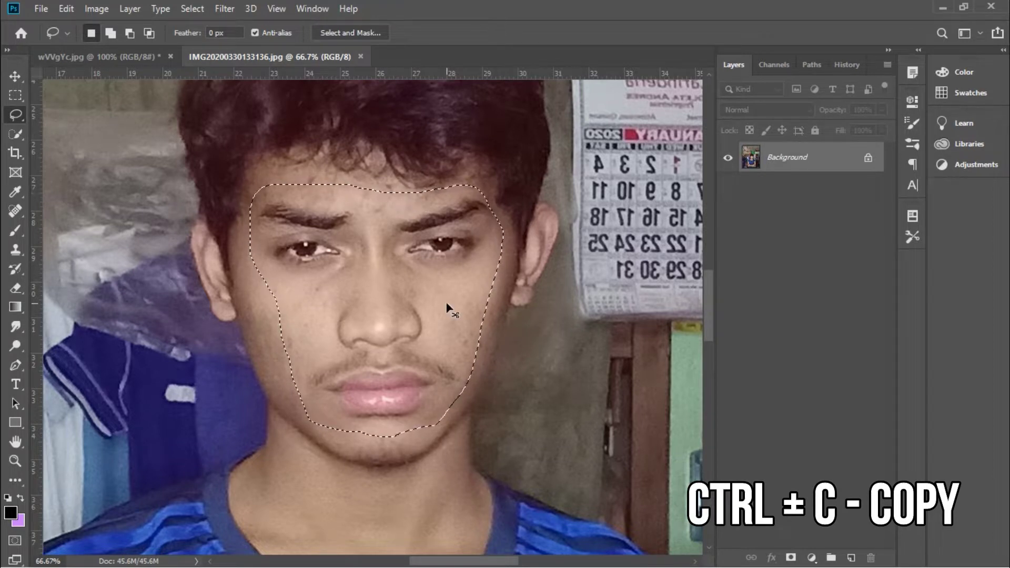
left_click(95, 57)
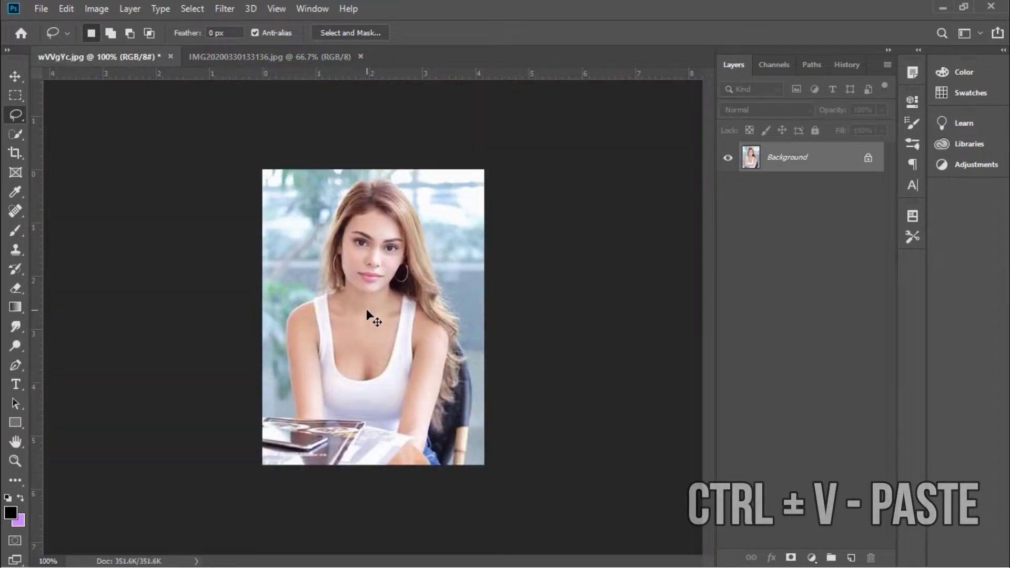
- Paste the man's face, then shrink it and place it over the woman's head
key("ctrl+v")
left_click(15, 76)
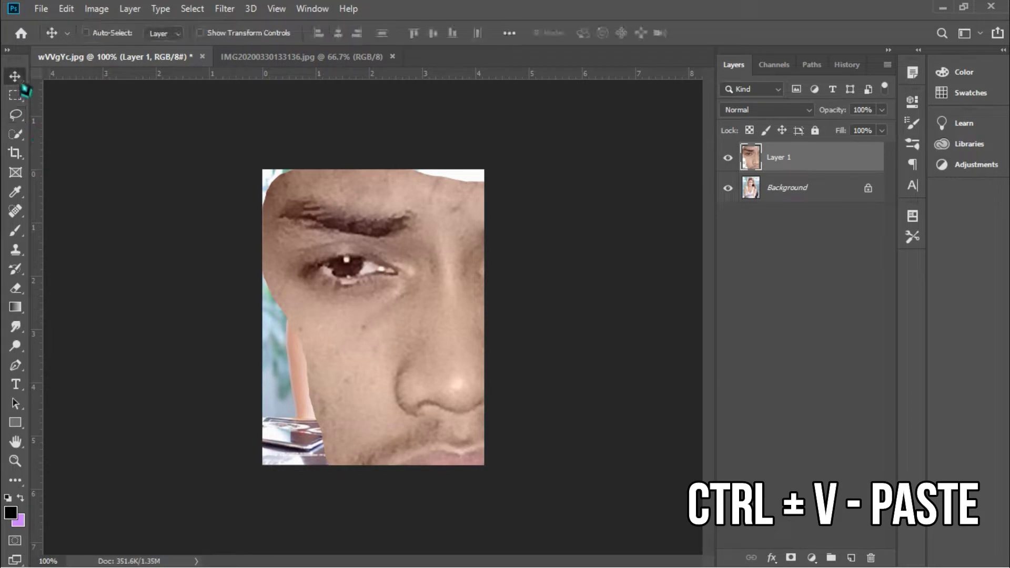
key("ctrl+t")
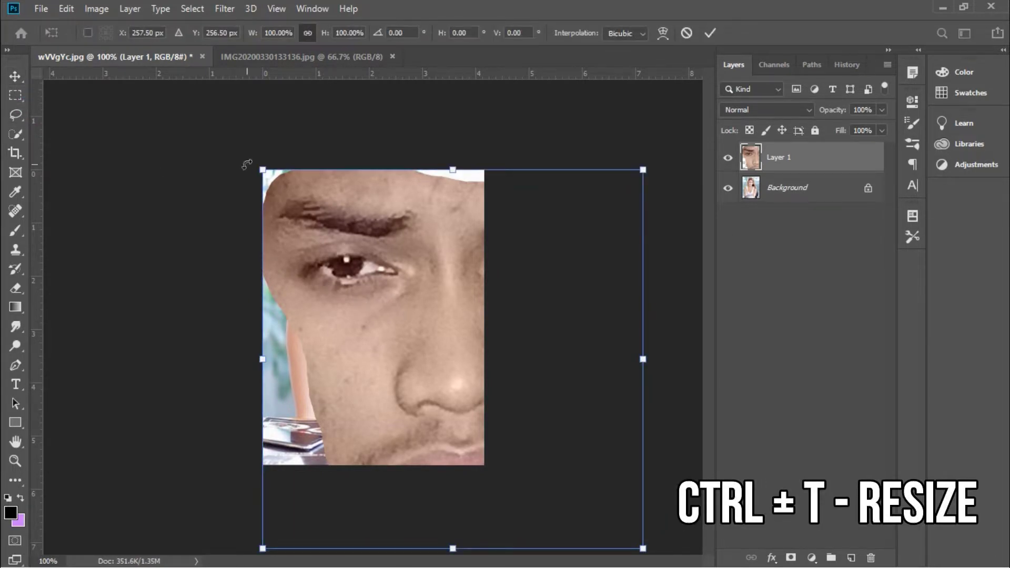
left_click_drag(262, 167, 361, 271)
left_click_drag(434, 295, 384, 276)
mouse_move(485, 170)
left_mouse_down()
mouse_move(416, 230)
mouse_move(355, 315)
mouse_move(365, 270)
left_mouse_up()
key("Return")
- Tilt the pasted face slightly clockwise
key("ctrl+t")
scroll(396, 236, "up", 2)
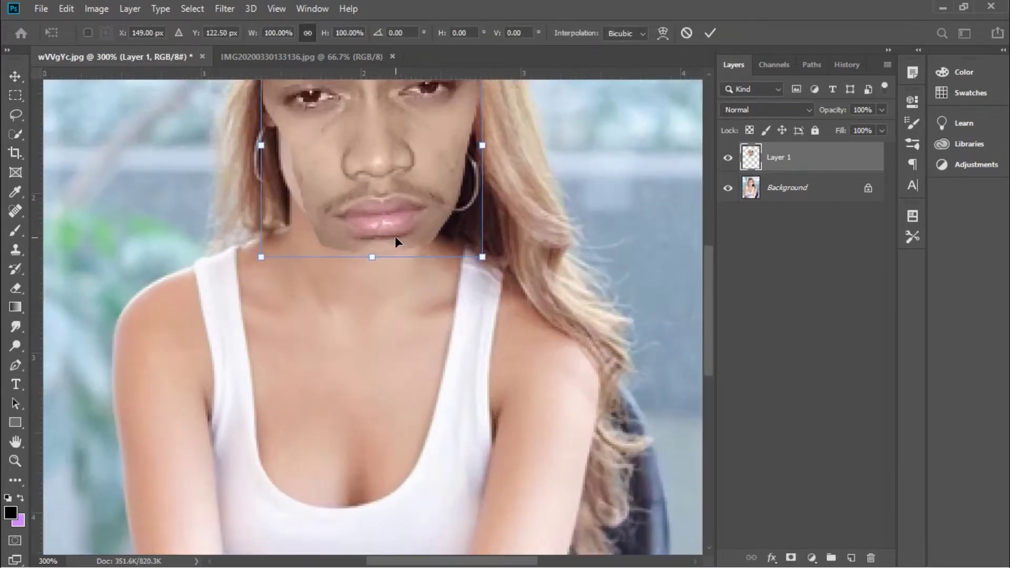
left_click_drag(521, 139, 519, 175)
key("Return")
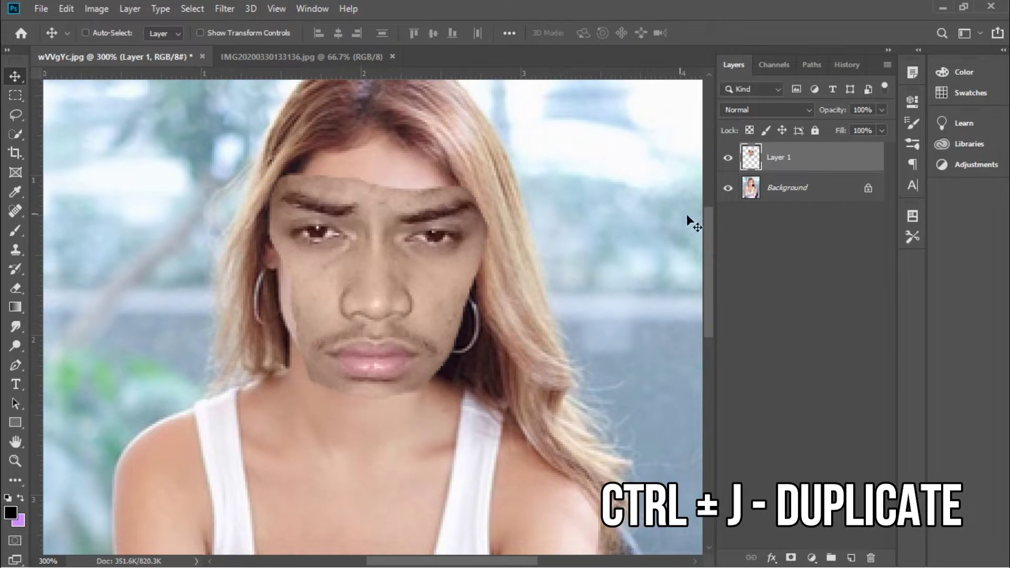
- Duplicate the Background layer, hide the original, and select the face layer
left_click(770, 199)
key("ctrl+j")
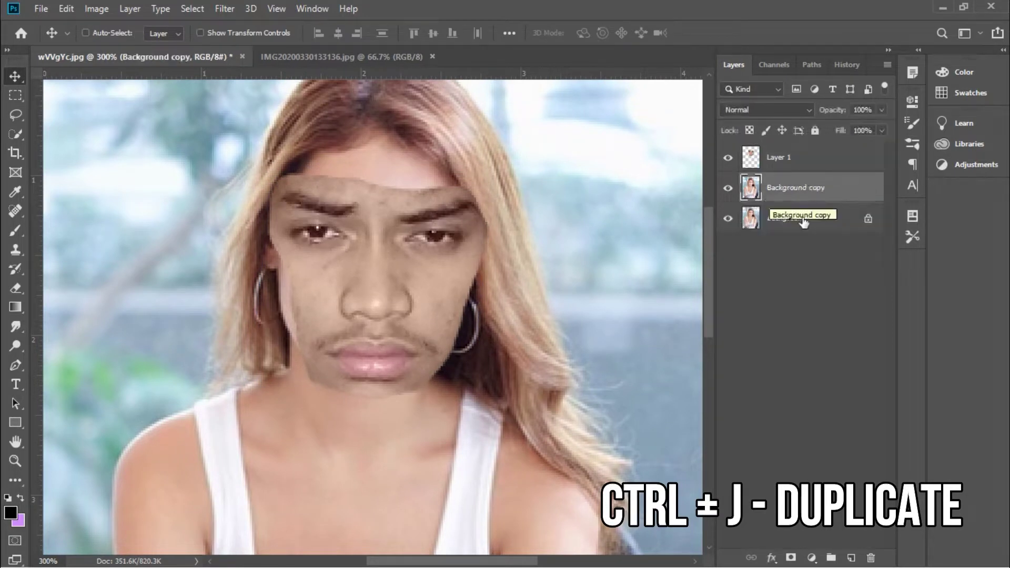
left_click(729, 217)
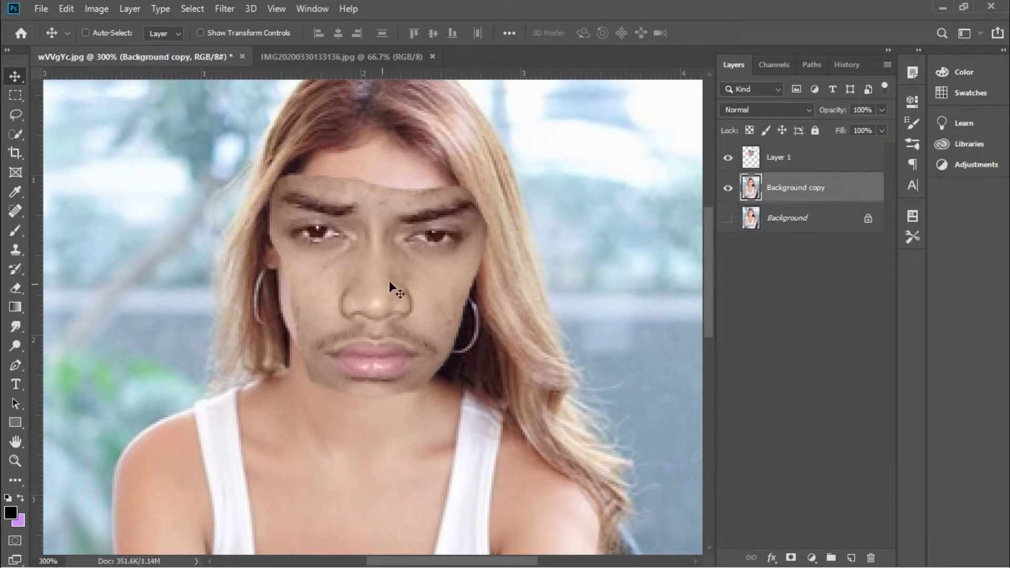
left_click(774, 163)
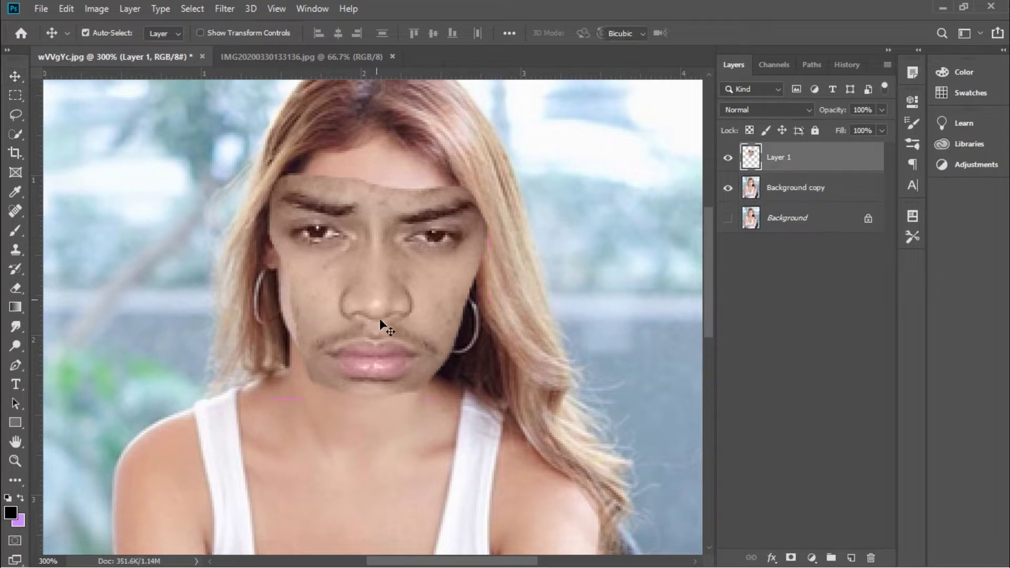
- Lower the face layer's opacity, then shrink it to about two-thirds and move it onto hers
key("ctrl+t")
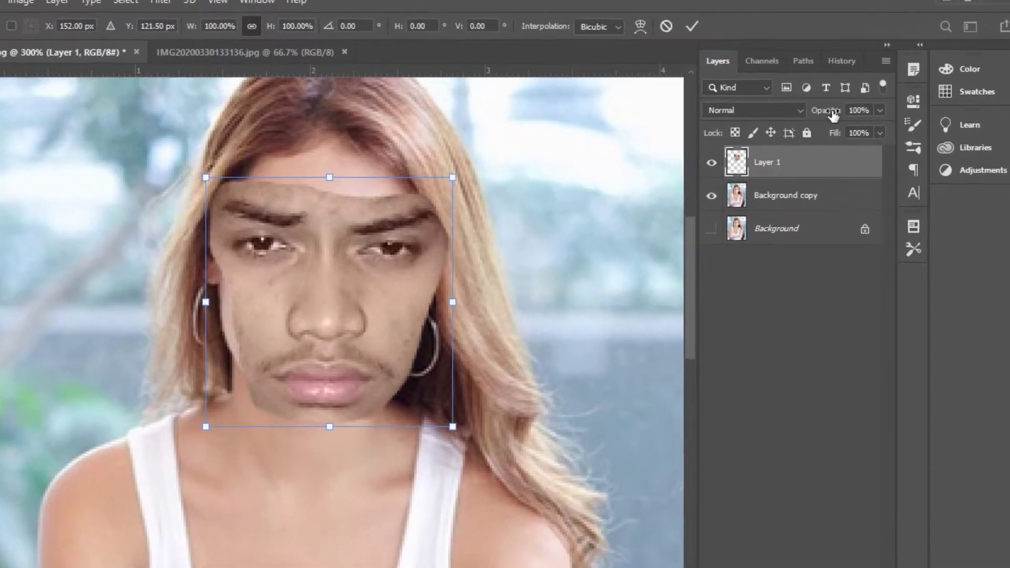
left_click_drag(830, 112, 823, 112)
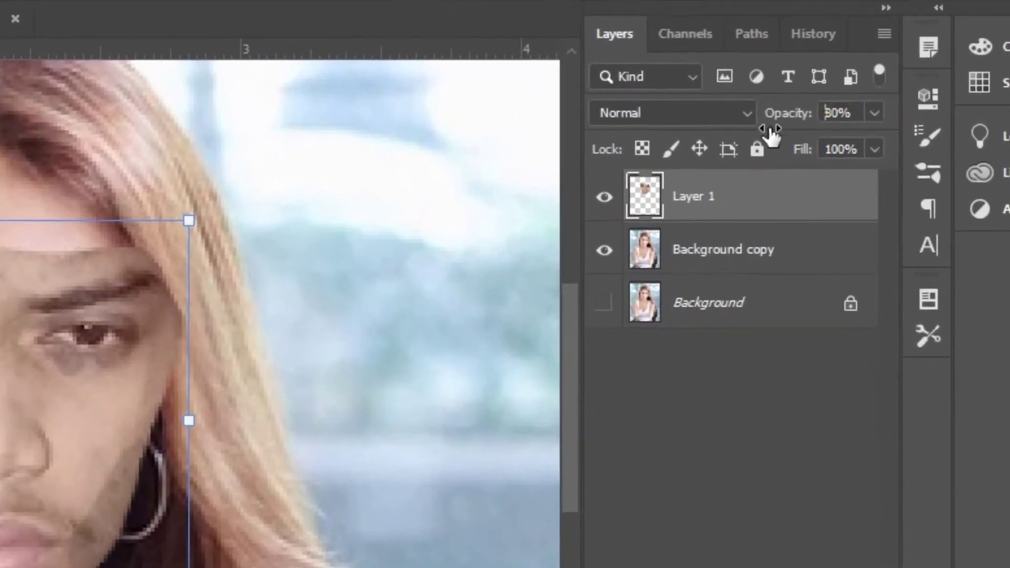
left_click_drag(770, 135, 814, 134)
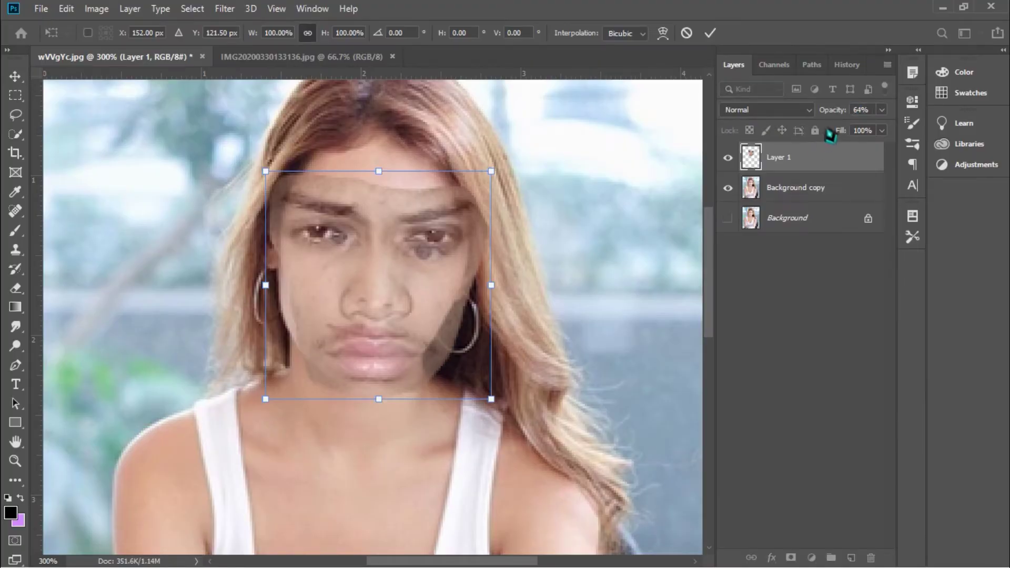
left_click_drag(429, 310, 449, 303)
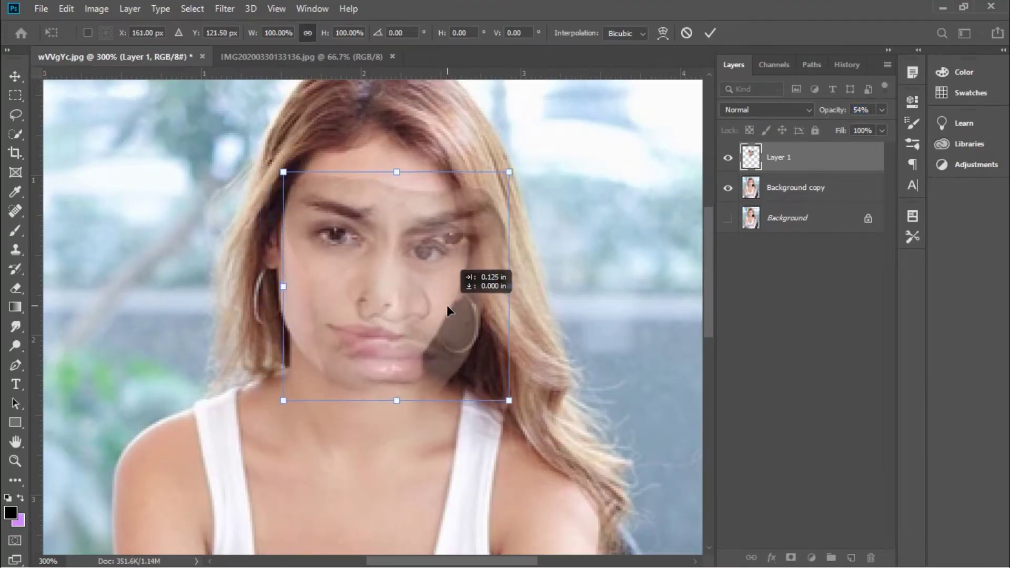
left_click_drag(508, 171, 432, 249)
left_click_drag(395, 314, 405, 286)
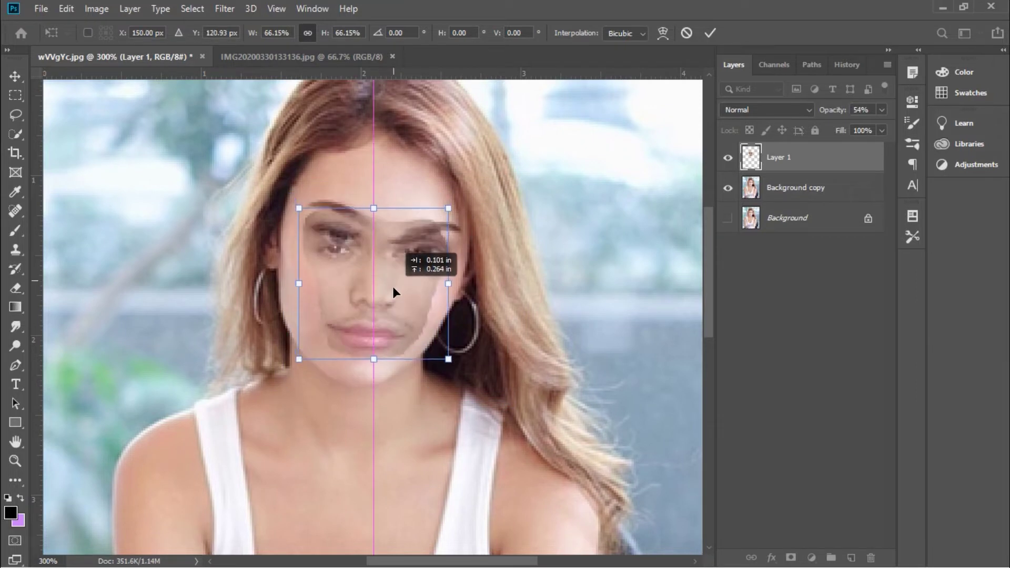
- Tilt, widen and raise the face to match her head, then restore near-full opacity
left_click_drag(428, 182, 384, 195)
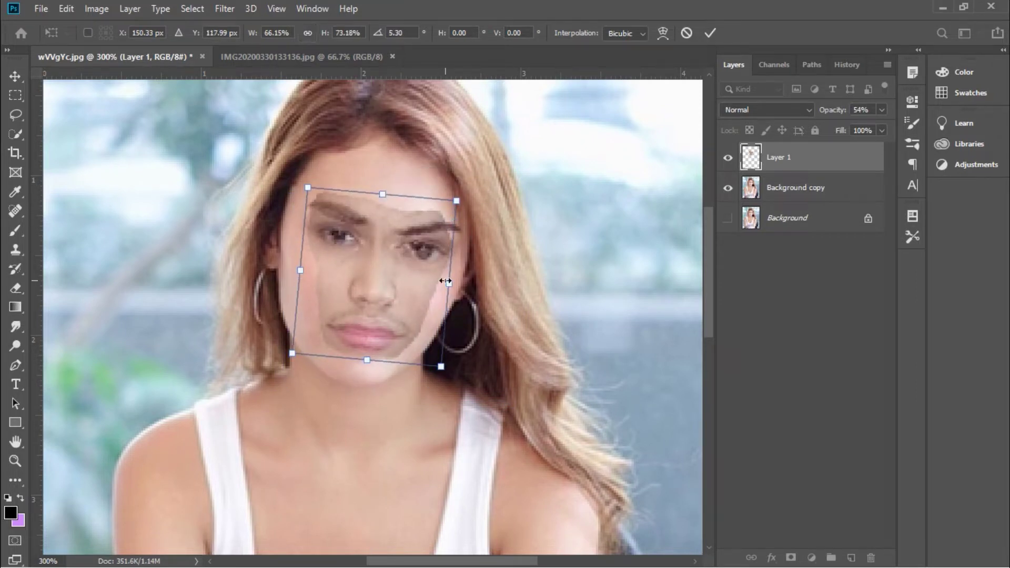
left_click_drag(449, 281, 460, 285)
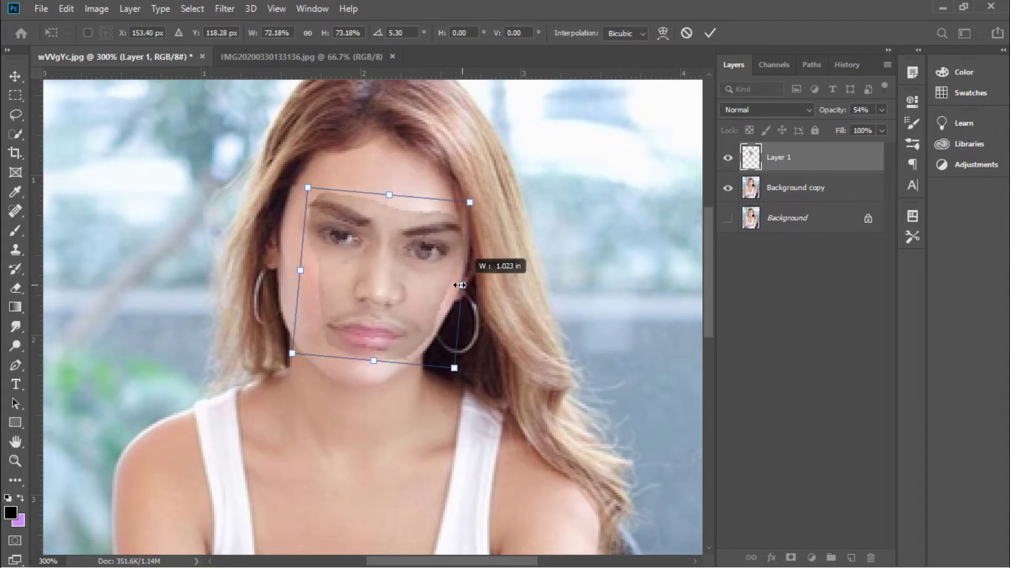
left_click_drag(299, 271, 293, 269)
left_click_drag(412, 198, 430, 173)
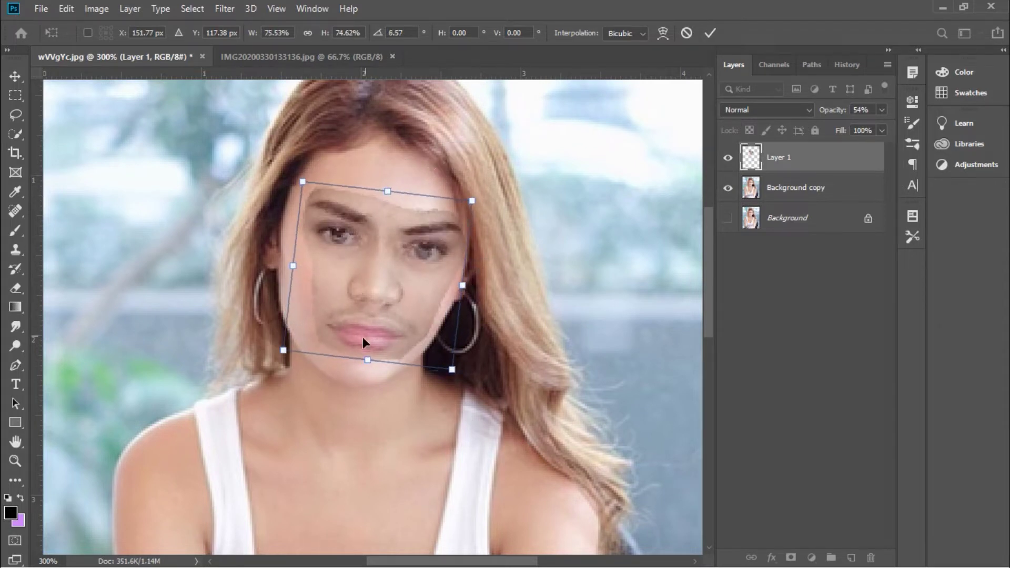
mouse_move(842, 113)
left_mouse_down()
mouse_move(901, 113)
mouse_move(851, 120)
left_mouse_up()
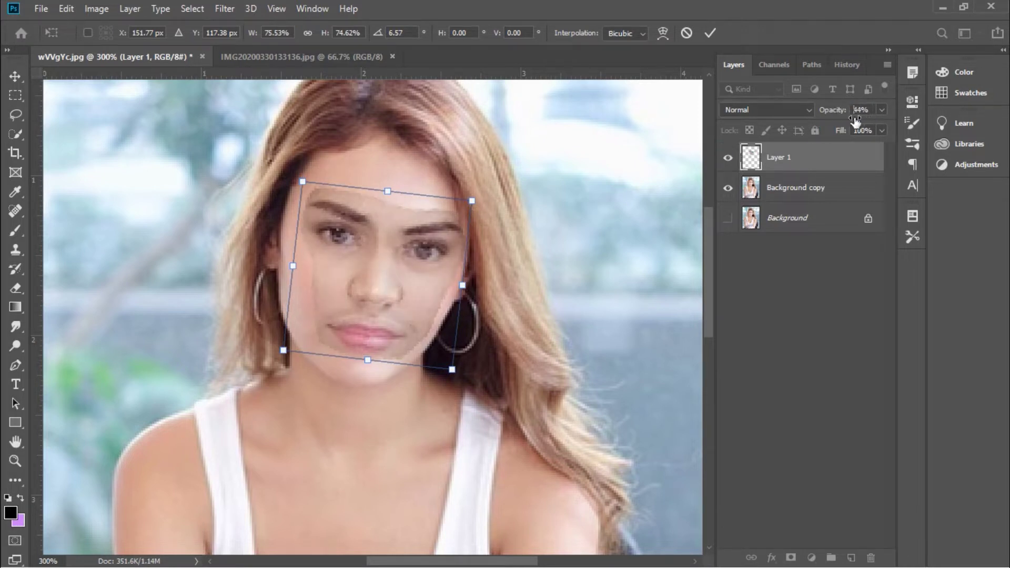
left_click_drag(854, 119, 913, 122)
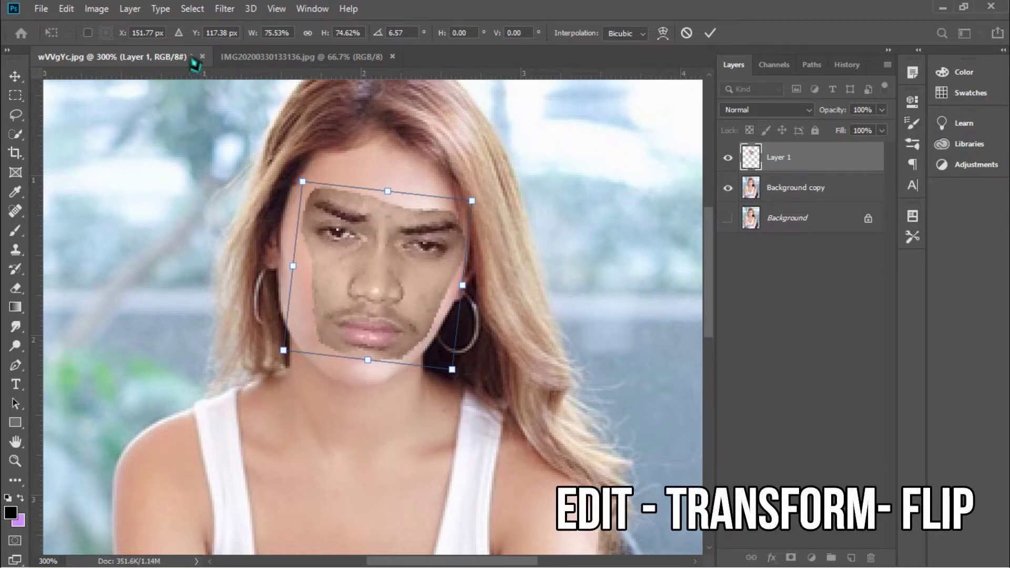
- Commit the transform and flip the pasted face horizontally
key("Return")
left_click(67, 9)
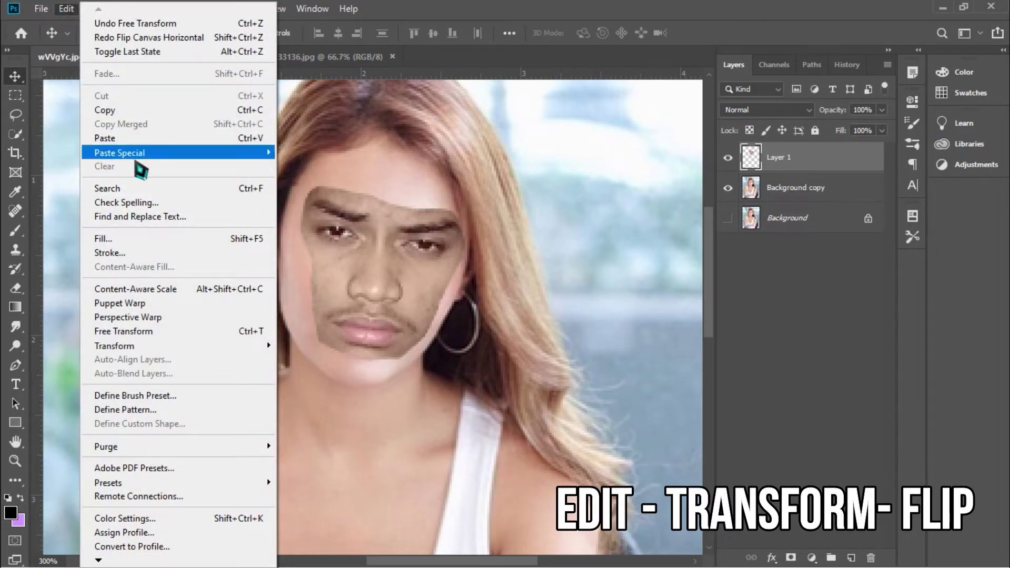
mouse_move(115, 345)
left_click(358, 512)
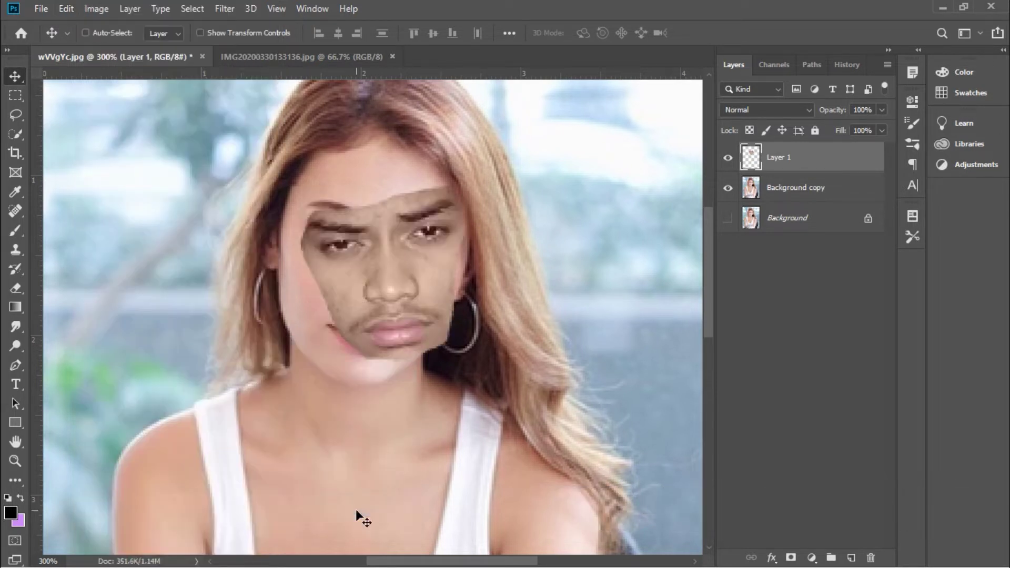
- Rotate, reposition and rescale the flipped face at lowered opacity to fit her face
key("ctrl+t")
left_click_drag(473, 168, 508, 208)
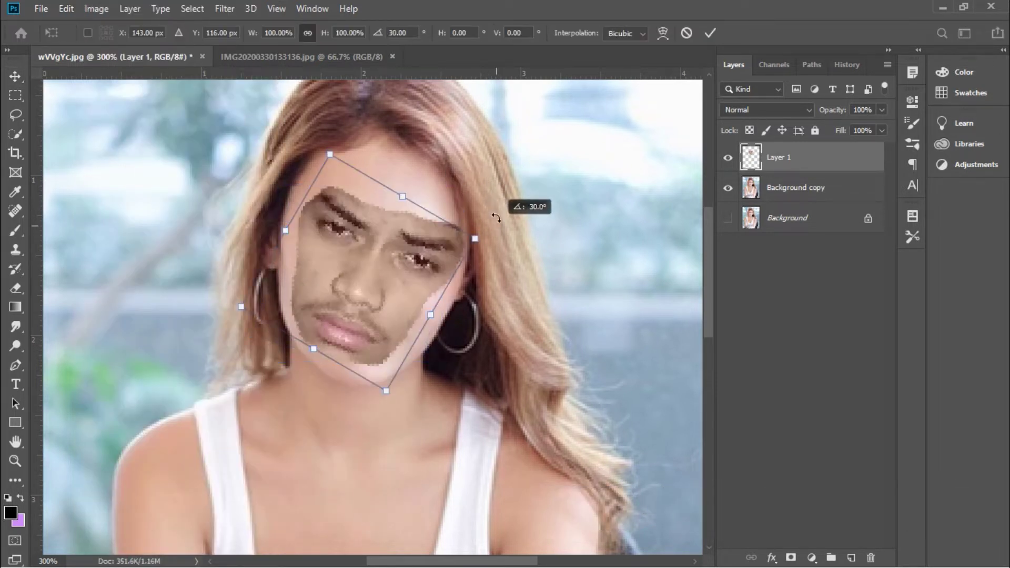
left_click_drag(433, 248, 414, 257)
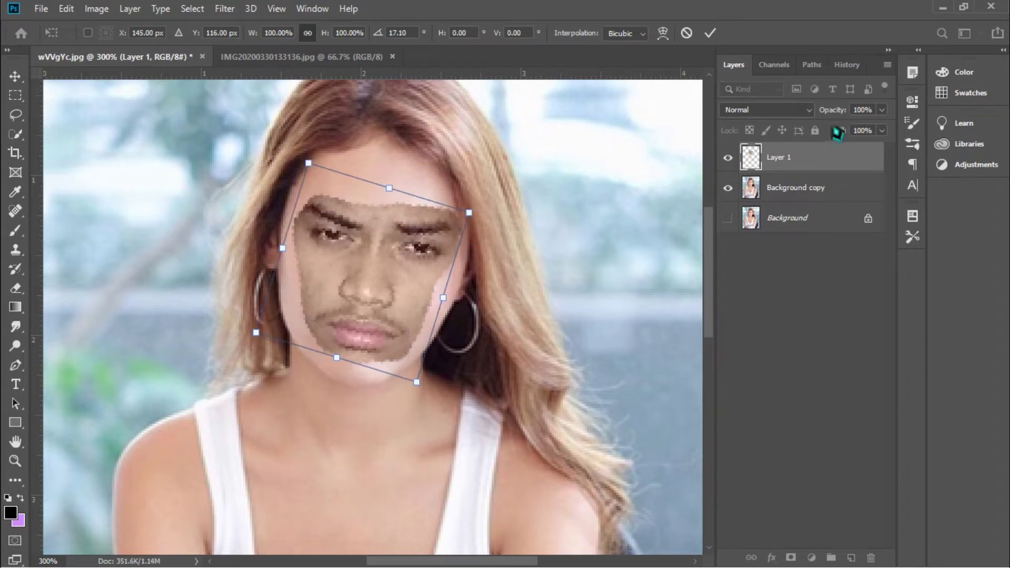
mouse_move(842, 111)
left_mouse_down()
mouse_move(825, 115)
mouse_move(826, 132)
left_mouse_up()
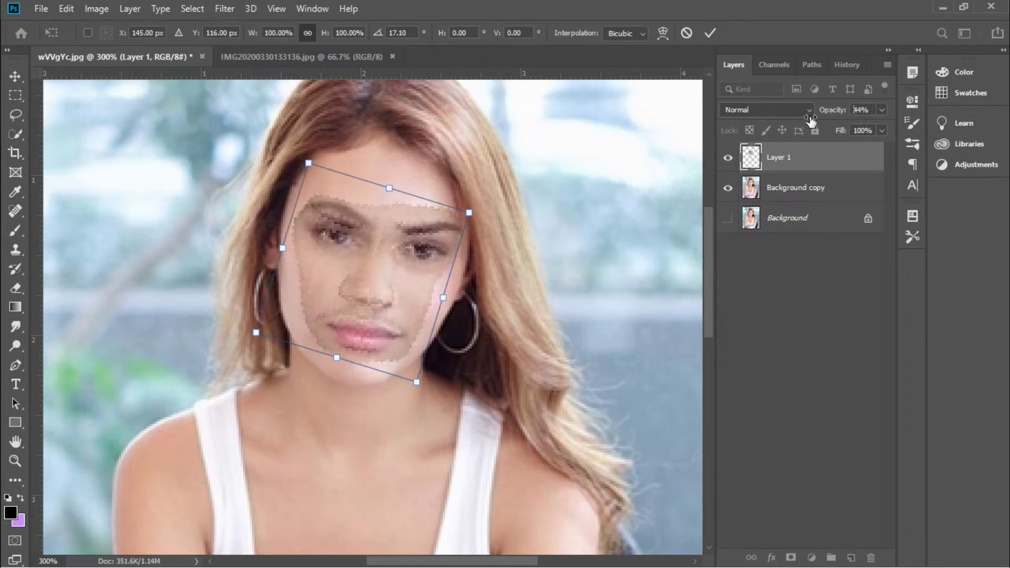
left_click_drag(423, 263, 427, 259)
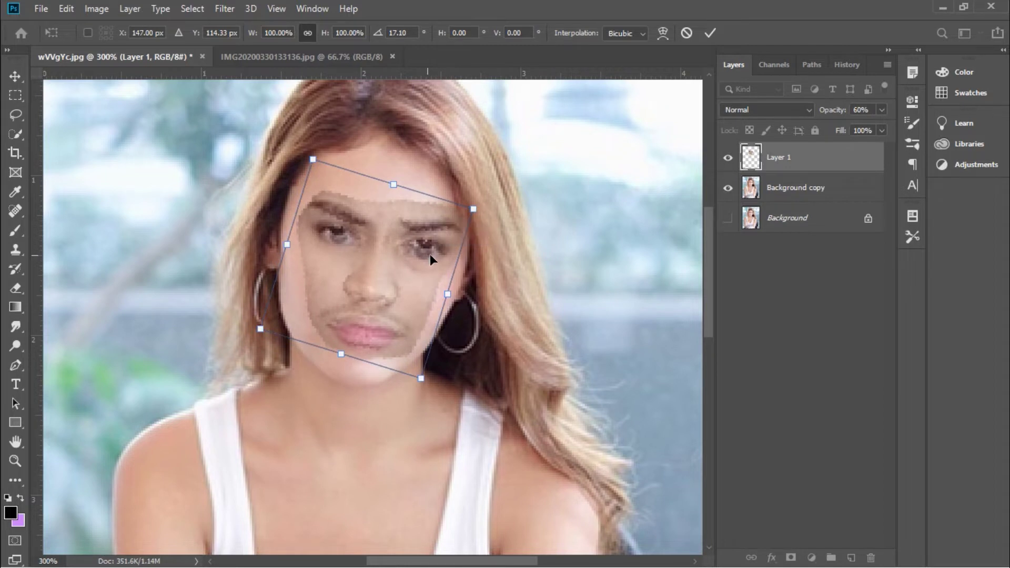
left_click_drag(471, 211, 483, 231)
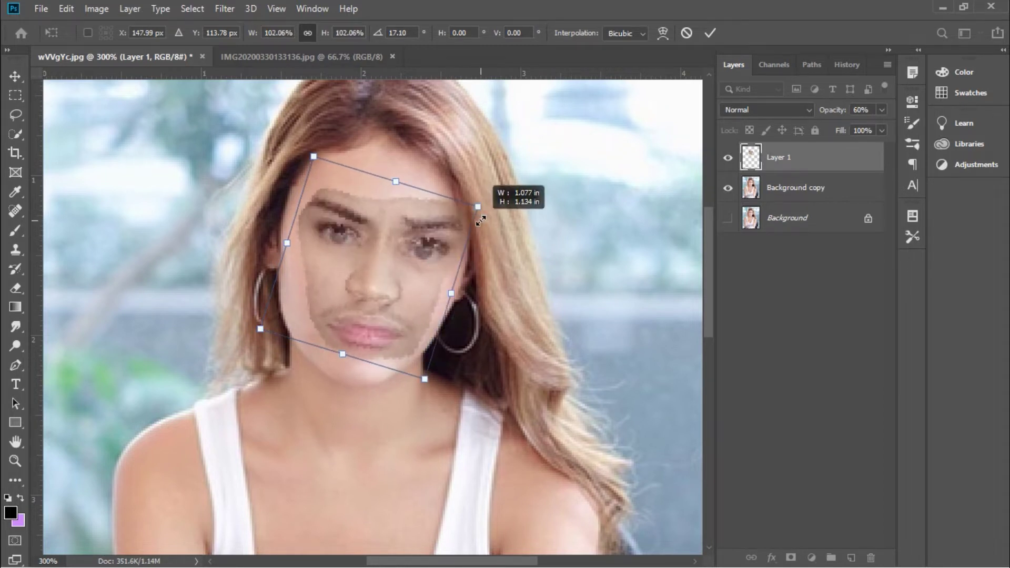
left_click_drag(483, 231, 485, 236)
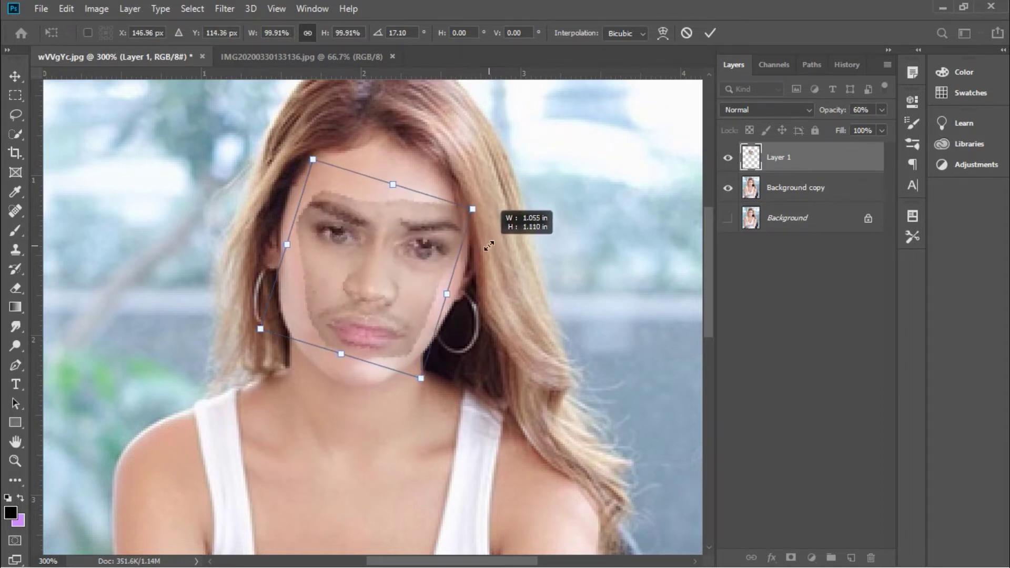
key("Return")
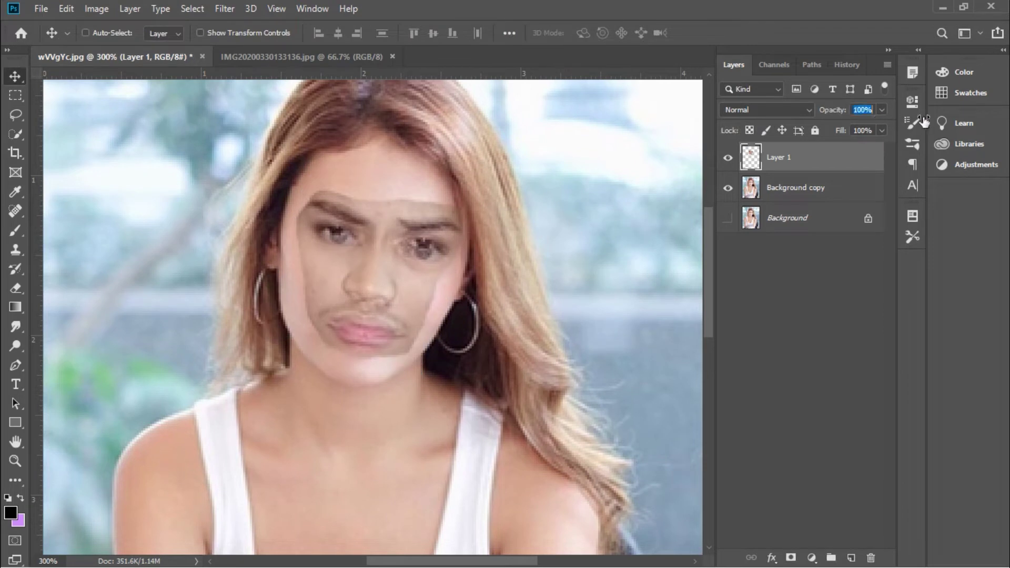
- Return the face to full opacity, nudge it left, and rotate it slightly
key("Return")
left_click_drag(417, 304, 393, 301)
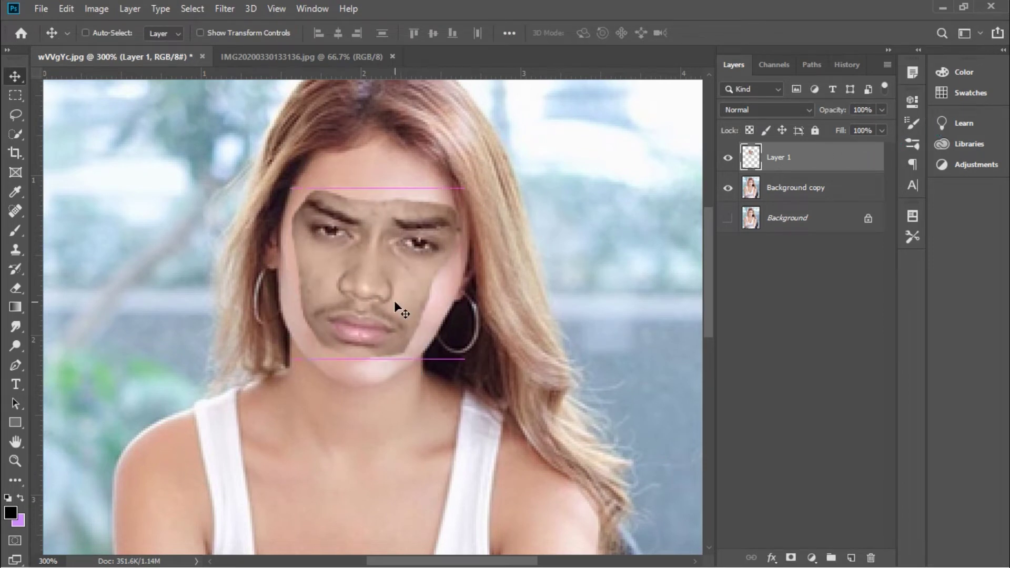
key("ctrl+t")
left_click_drag(491, 209, 491, 214)
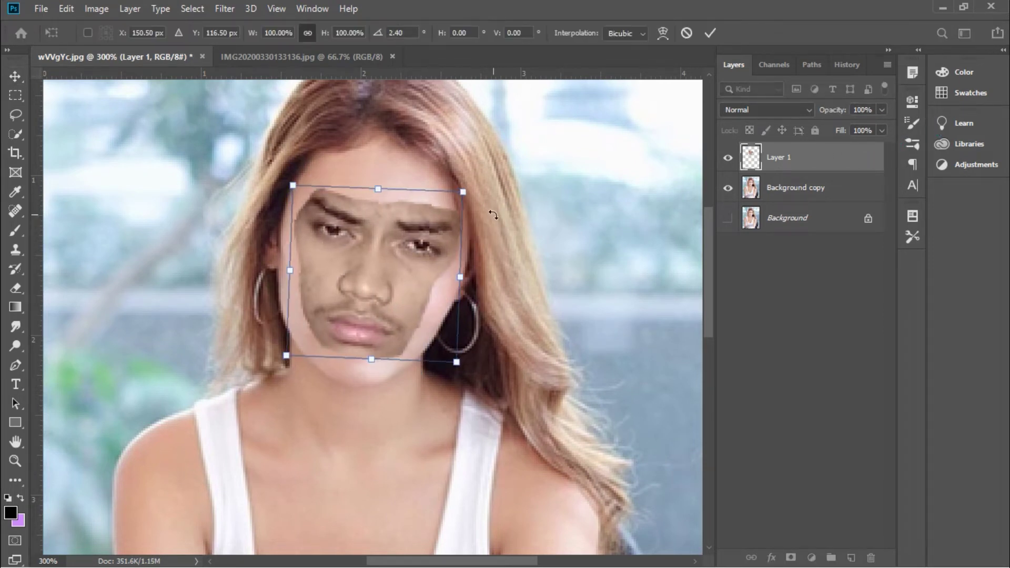
key("Return")
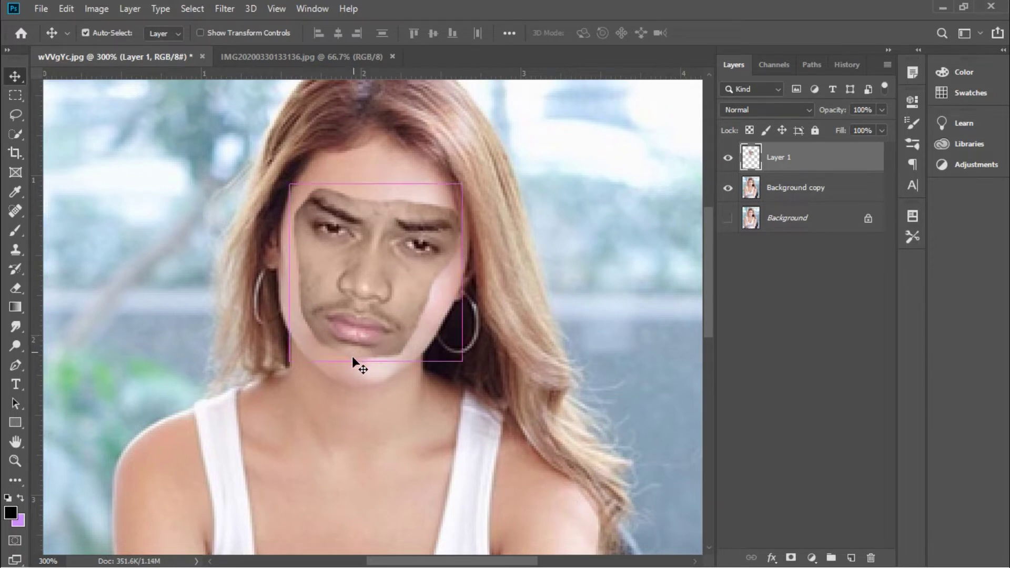
- Stretch the face taller at top and bottom, then rotate it about two degrees
key("ctrl+t")
left_click_drag(376, 360, 374, 369)
left_click_drag(376, 185, 377, 179)
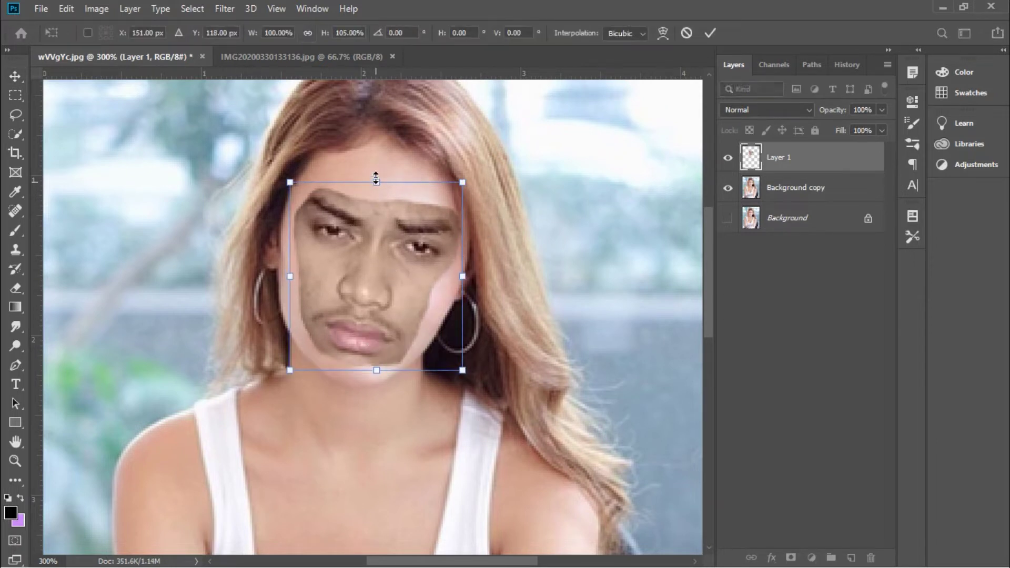
left_click_drag(312, 256, 309, 254)
key("Return")
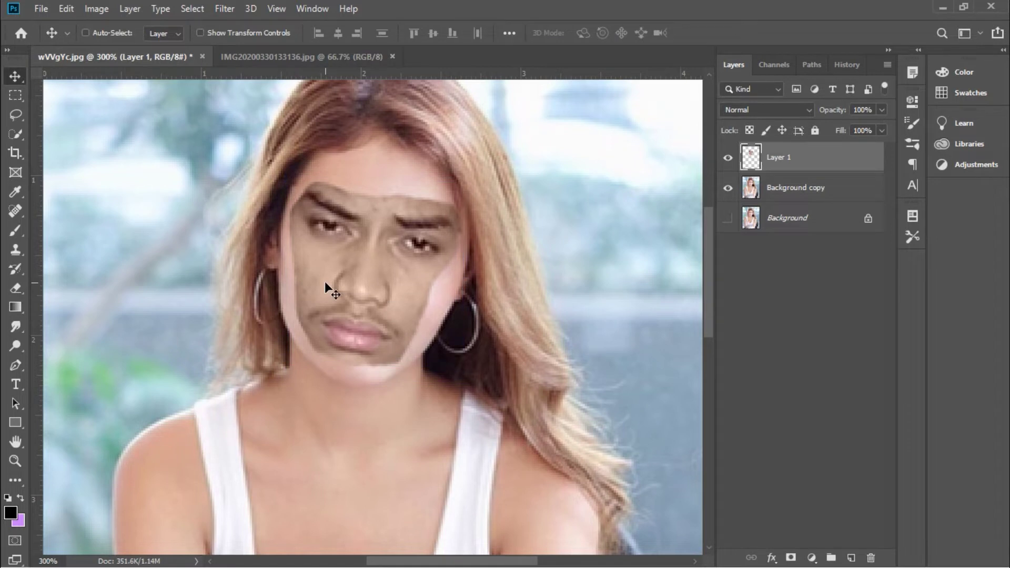
key("ctrl+t")
left_click_drag(491, 208, 495, 201)
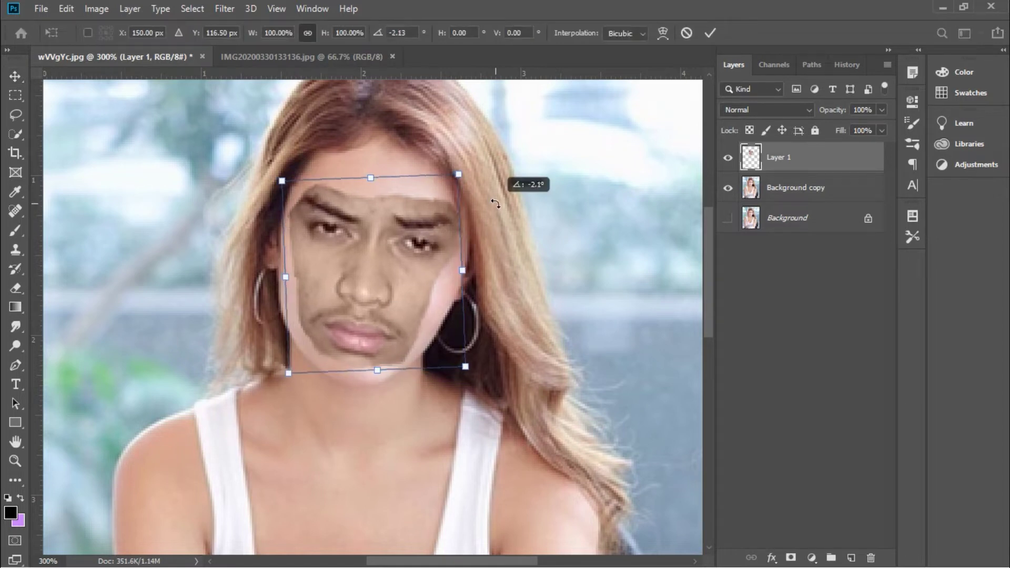
key("Return")
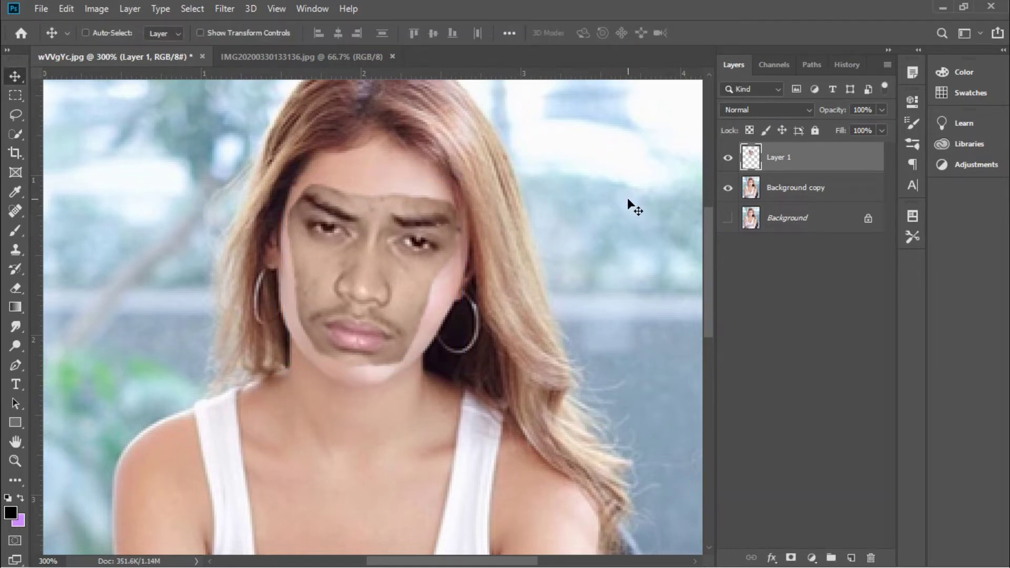
- Zoom out to review the whole portrait with the fitted face
key("ctrl+minus")
key("ctrl+minus")
key("ctrl+minus")
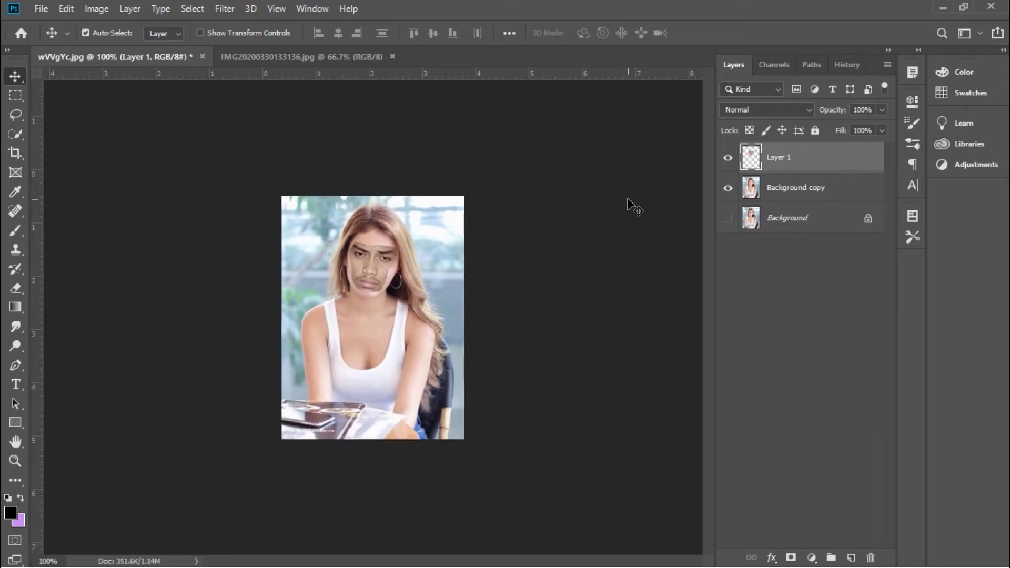
key("ctrl+plus")
key("ctrl+plus")
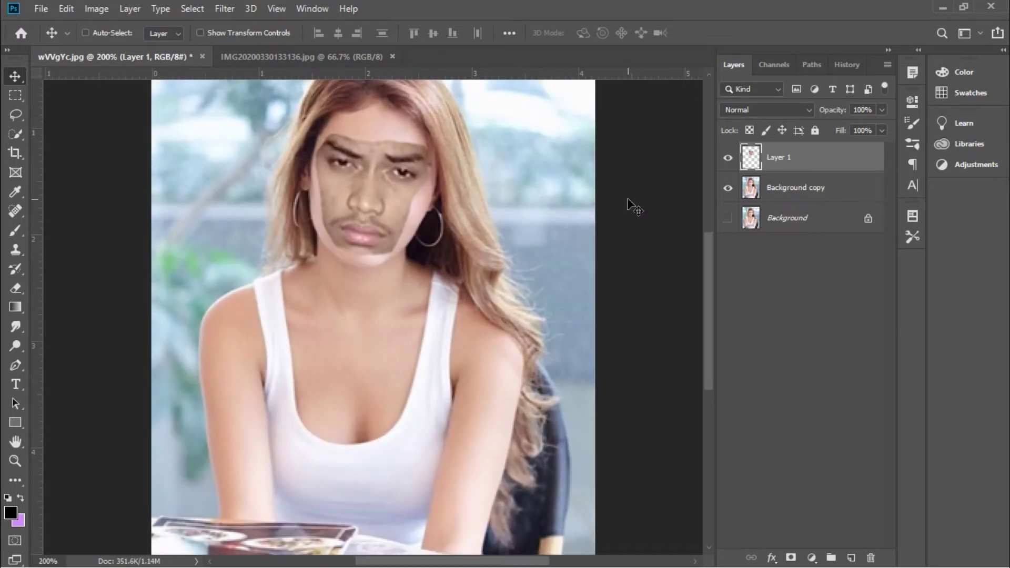
scroll(631, 205, "up", 1)
scroll(631, 205, "up", 1)
scroll(632, 205, "up", 1)
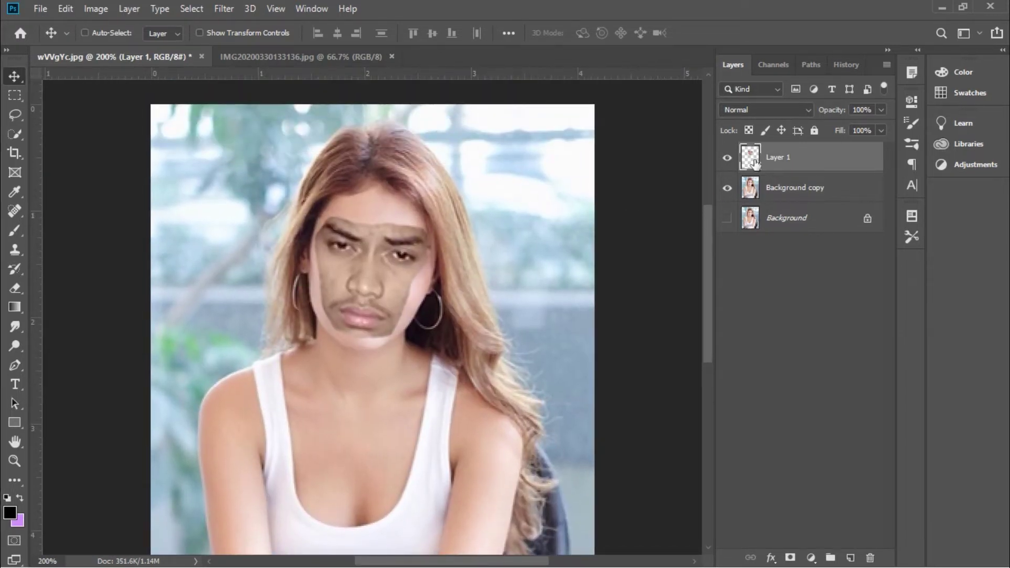
right_click(755, 164)
- Load the face layer's pixels as a selection, invert it, and expand it by 3 pixels
left_click(778, 201)
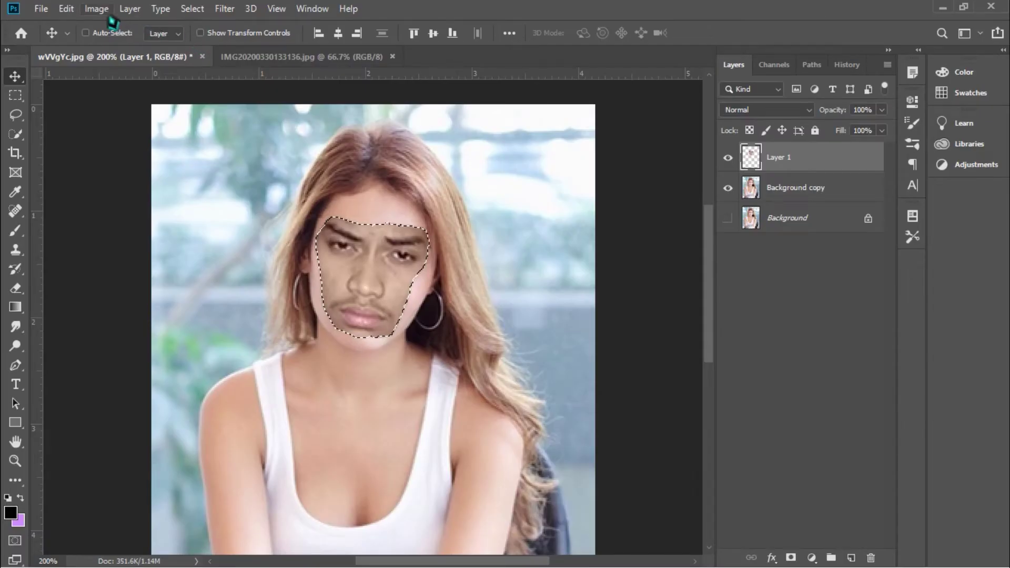
left_click(163, 9)
left_click(196, 10)
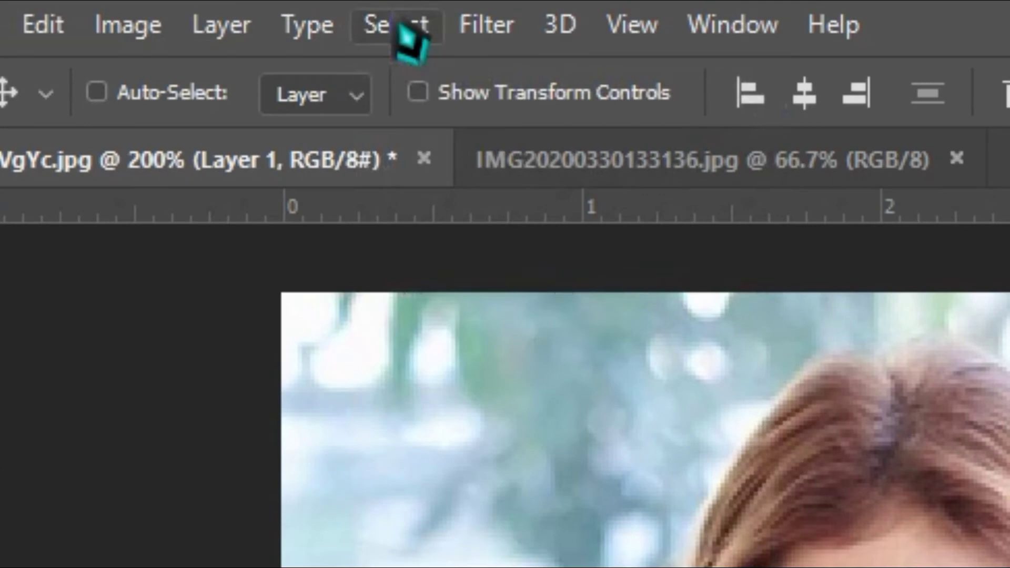
left_click(519, 208)
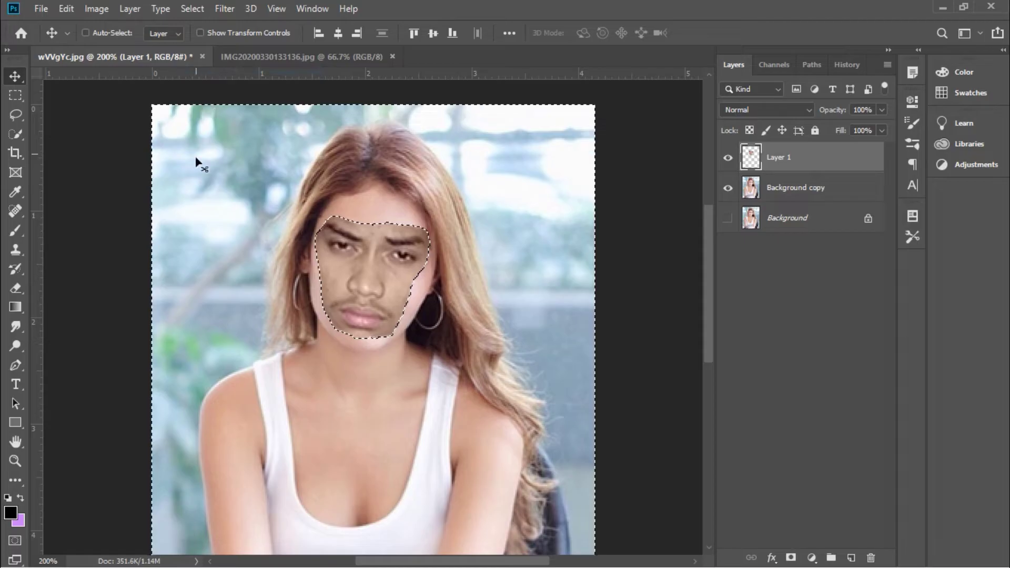
left_click(192, 10)
mouse_move(289, 324)
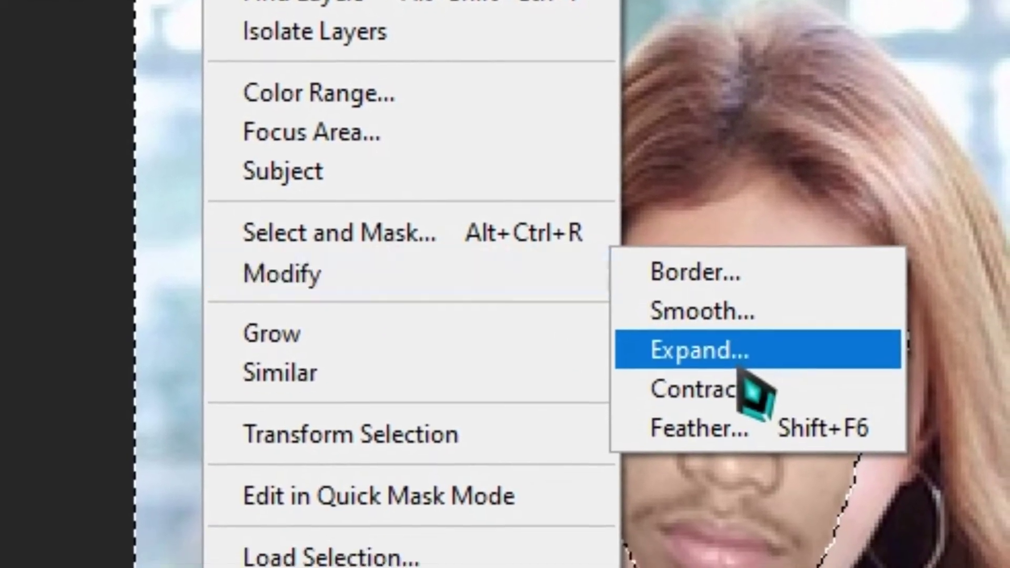
left_click(743, 364)
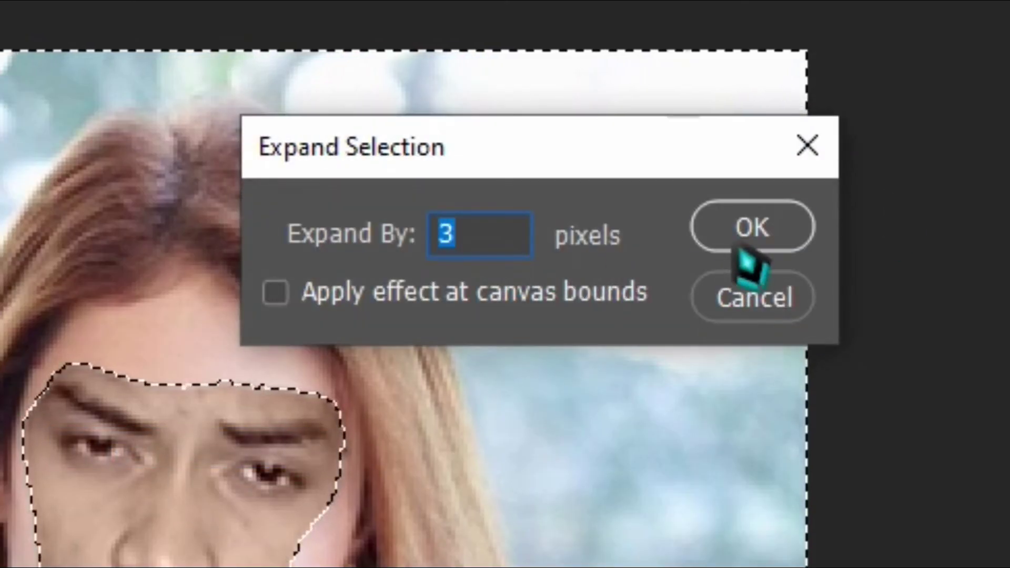
left_click(747, 231)
key("ctrl+plus")
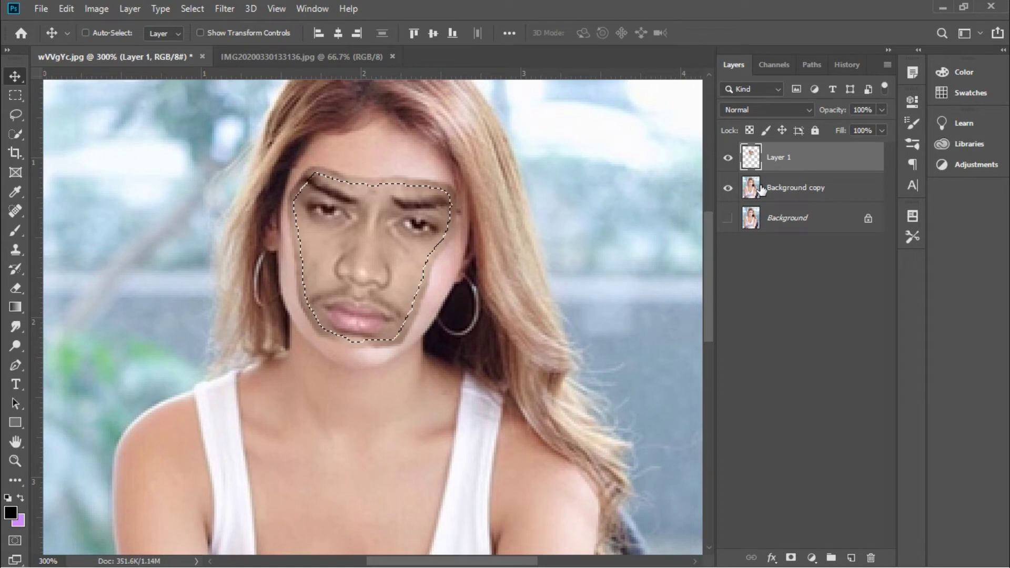
- Delete the inverted face area from Background copy, deselect, and show Layer 1 again
left_click(761, 190)
left_click(728, 158)
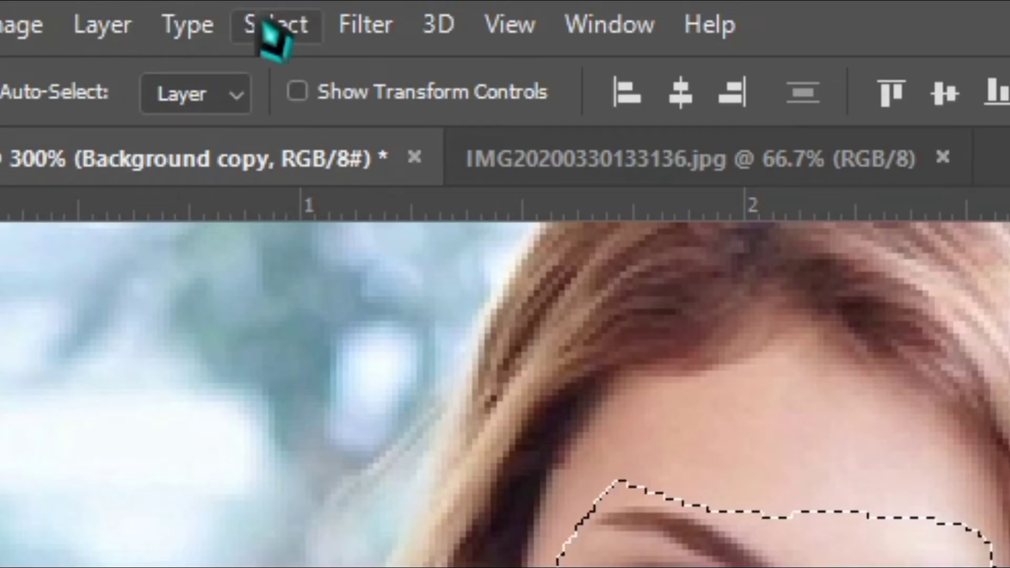
left_click(192, 9)
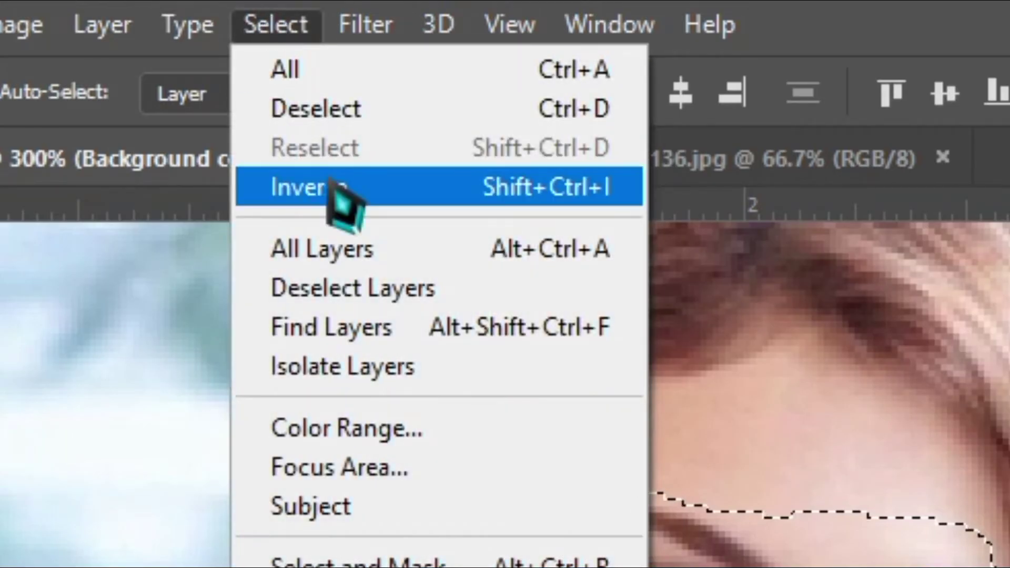
left_click(216, 69)
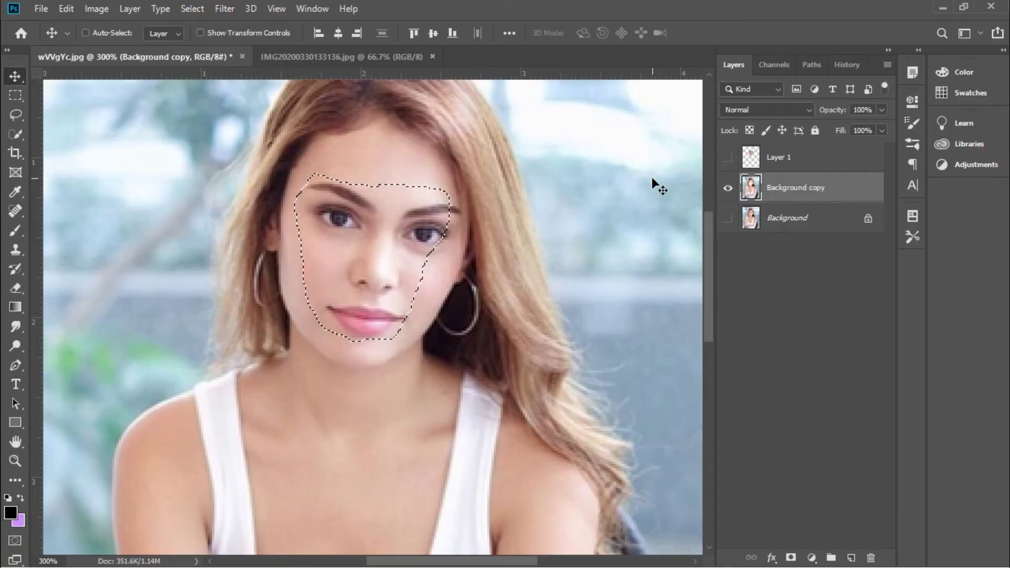
key("Delete")
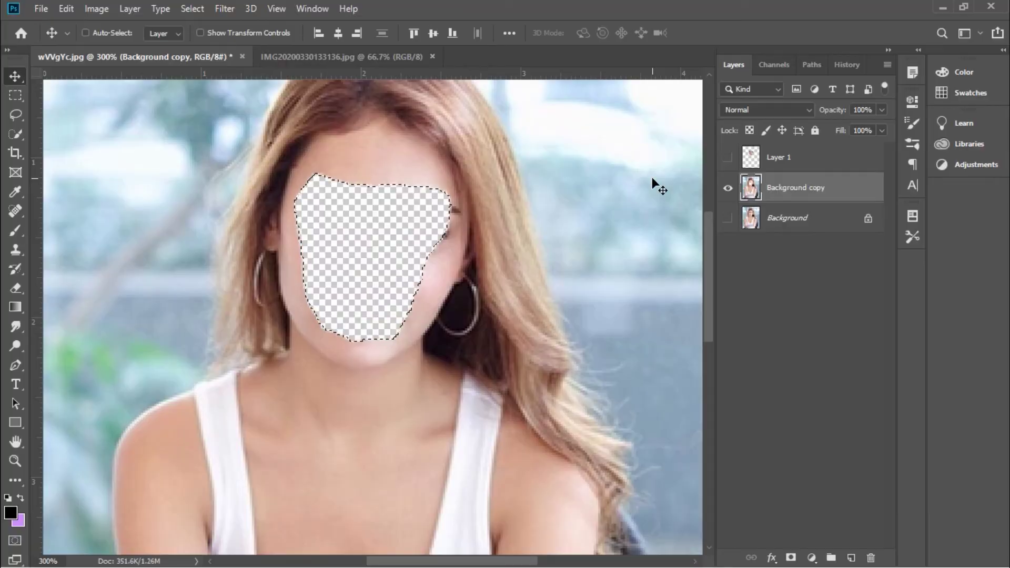
key("ctrl")
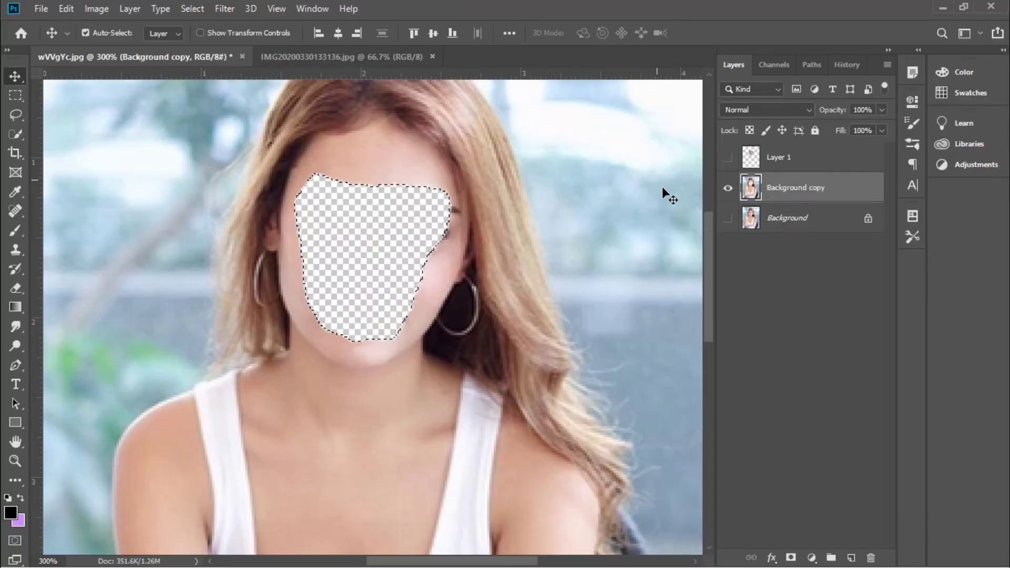
key("ctrl+d")
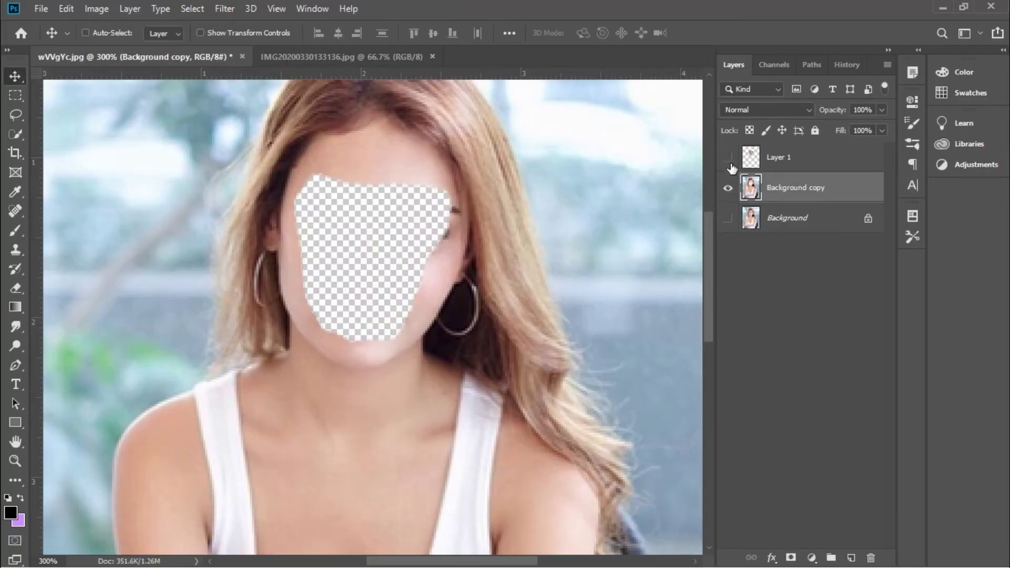
left_click(729, 158)
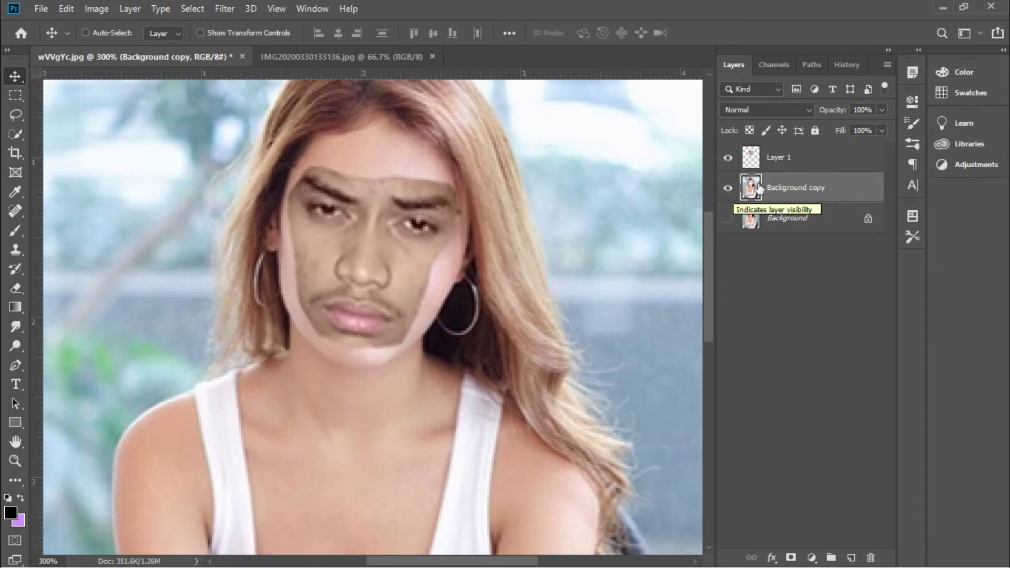
- Auto-Blend Layer 1 and Background copy using Panorama with Seamless Tones and Colors
left_click(769, 164)
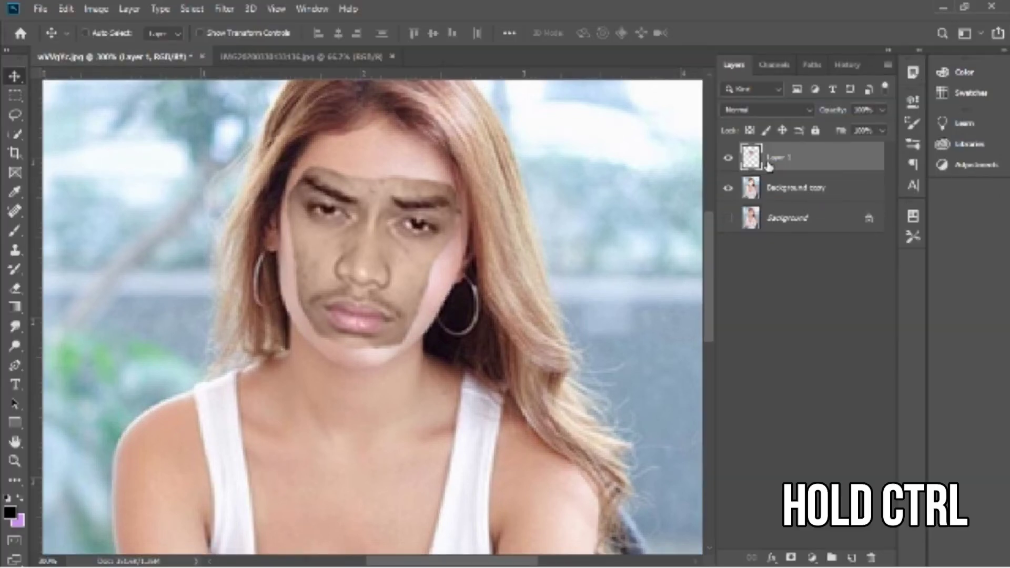
left_click(787, 190, "ctrl")
left_click(71, 9)
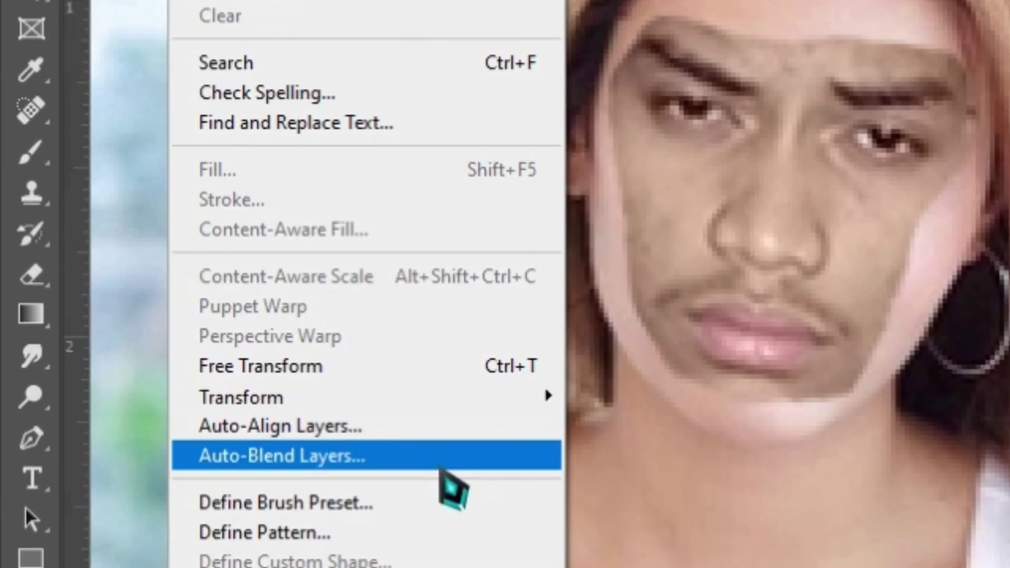
left_click(441, 466)
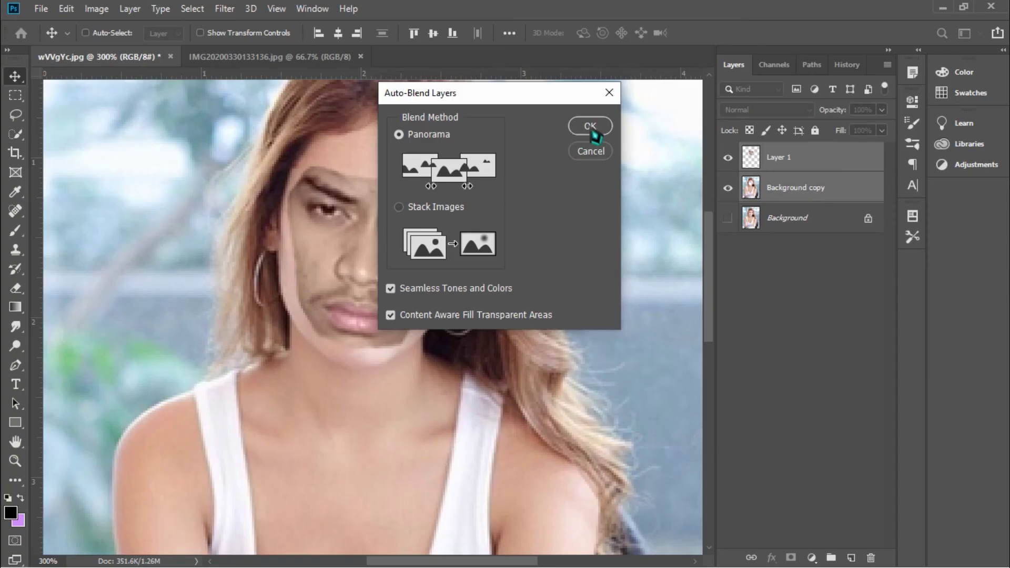
left_click(591, 129)
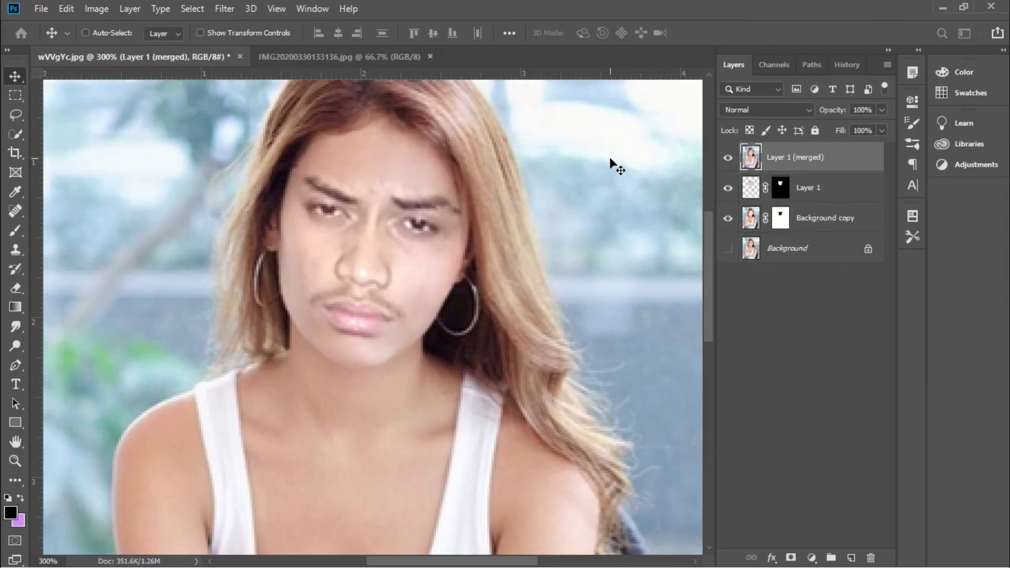
key("ctrl+1")
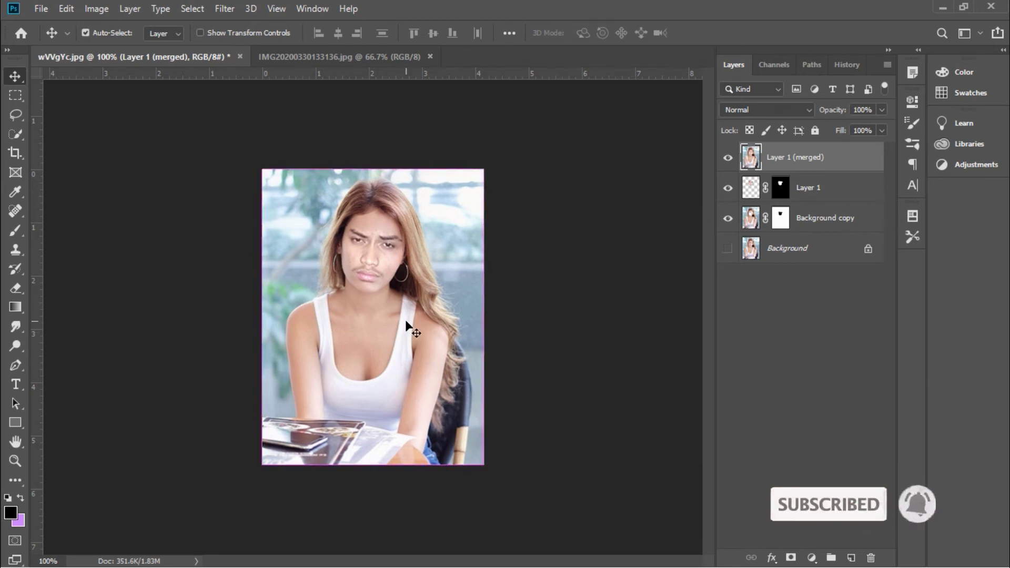
key("ctrl+plus")
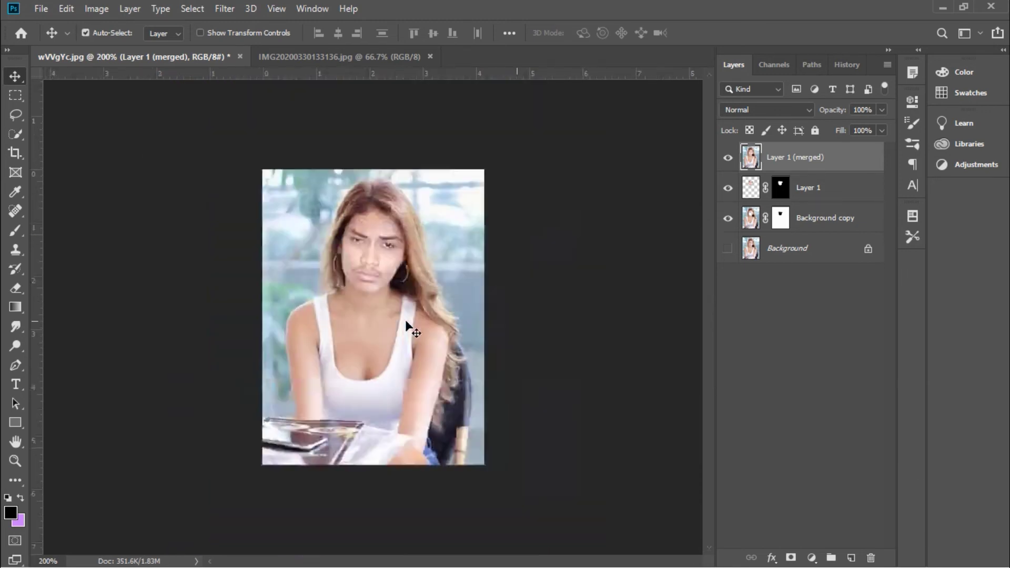